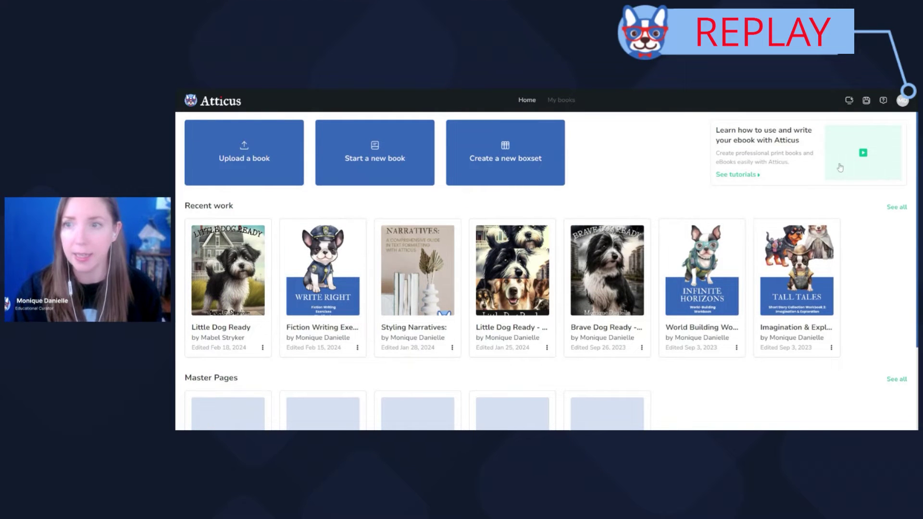
Log out from the account menu, sign back in, and hard-refresh the home dashboard with Ctrl+Shift+R.
{"action": "left_click", "coordinate": [904, 104]}
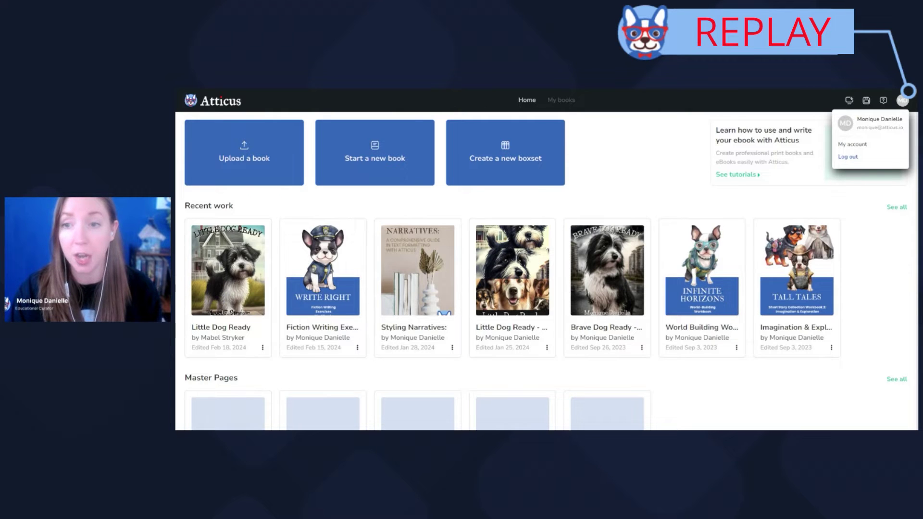
{"action": "left_click", "coordinate": [847, 158]}
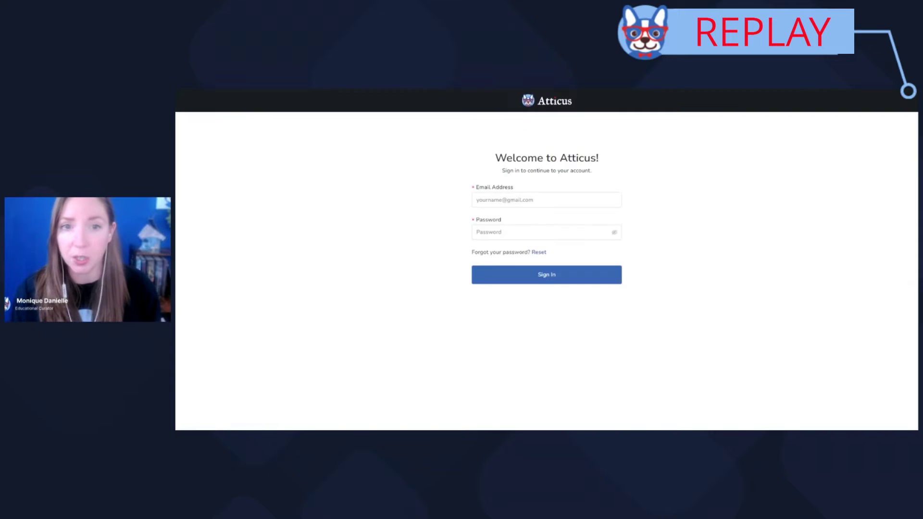
{"action": "left_click", "coordinate": [518, 277]}
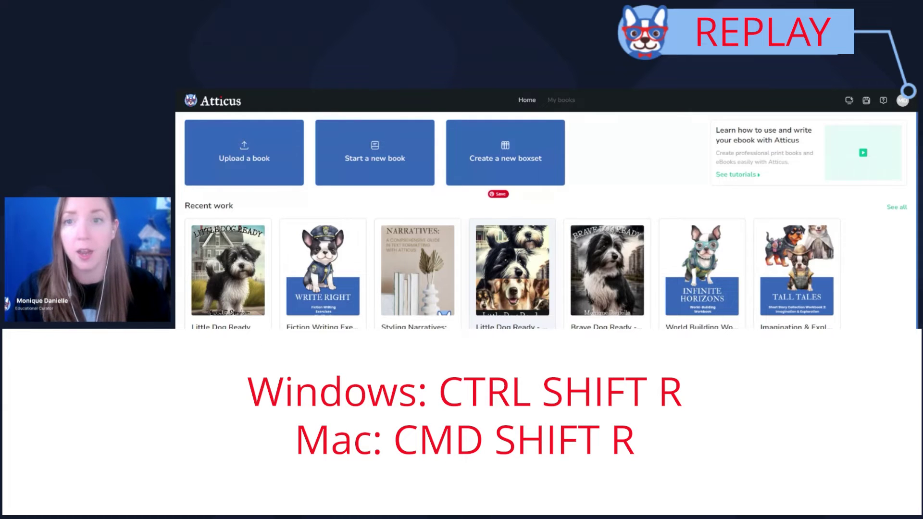
{"action": "key", "text": "ctrl+shift+r"}
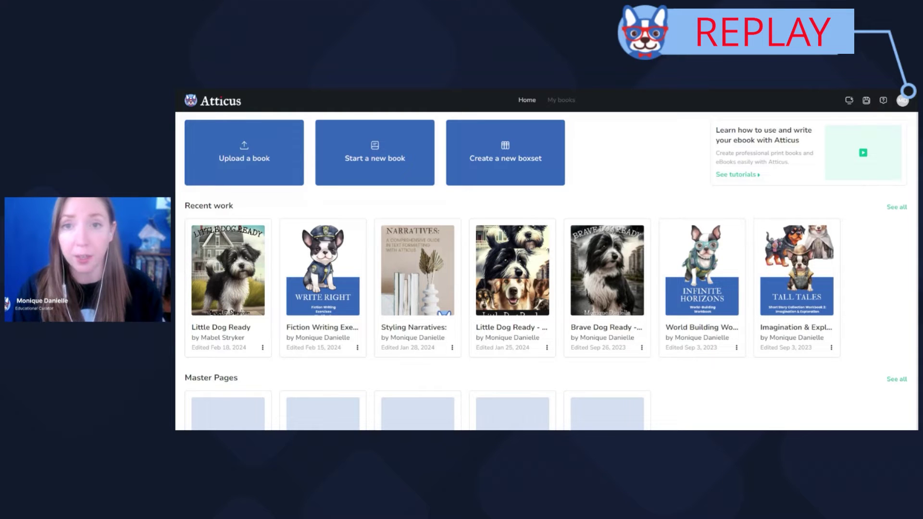
{"action": "left_click", "coordinate": [902, 101]}
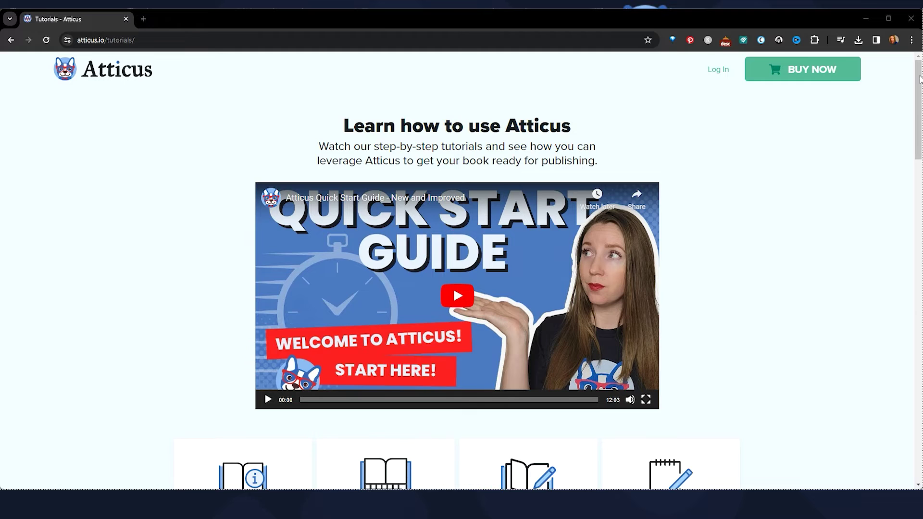
{"action": "mouse_move", "coordinate": [920, 78]}
{"action": "left_mouse_down"}
{"action": "mouse_move", "coordinate": [916, 301]}
{"action": "mouse_move", "coordinate": [900, 373]}
{"action": "mouse_move", "coordinate": [886, 385]}
{"action": "mouse_move", "coordinate": [879, 360]}
{"action": "left_mouse_up"}
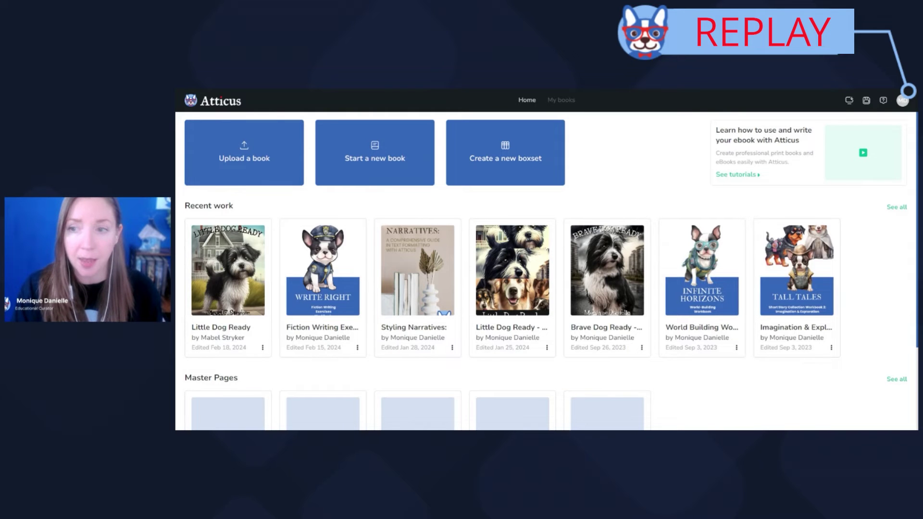
{"action": "left_click_drag", "start_coordinate": [916, 254], "coordinate": [917, 323]}
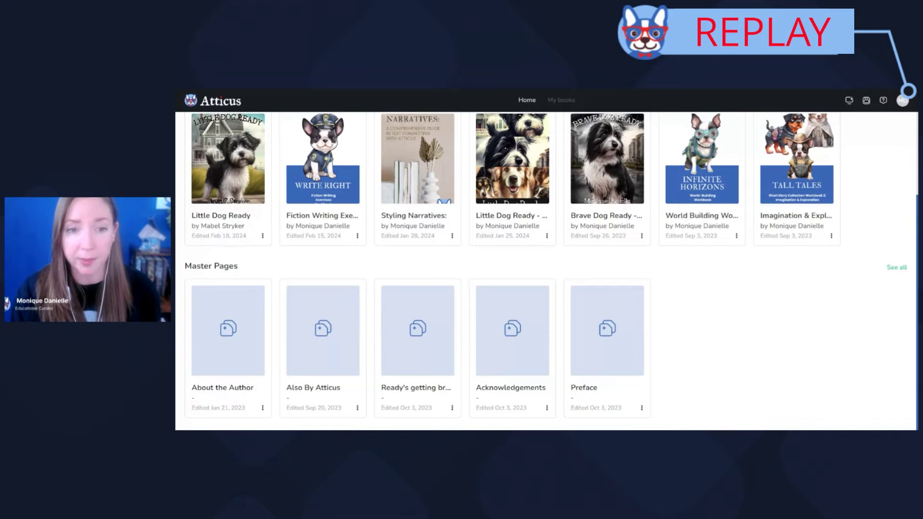
Apply changes to the Also By Atticus master page and go back to Home.
{"action": "left_click", "coordinate": [324, 330]}
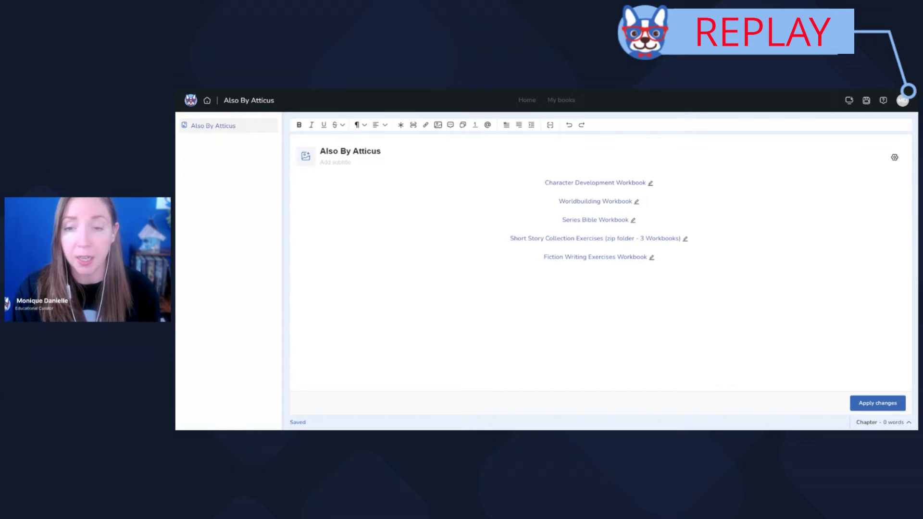
{"action": "left_click", "coordinate": [869, 404]}
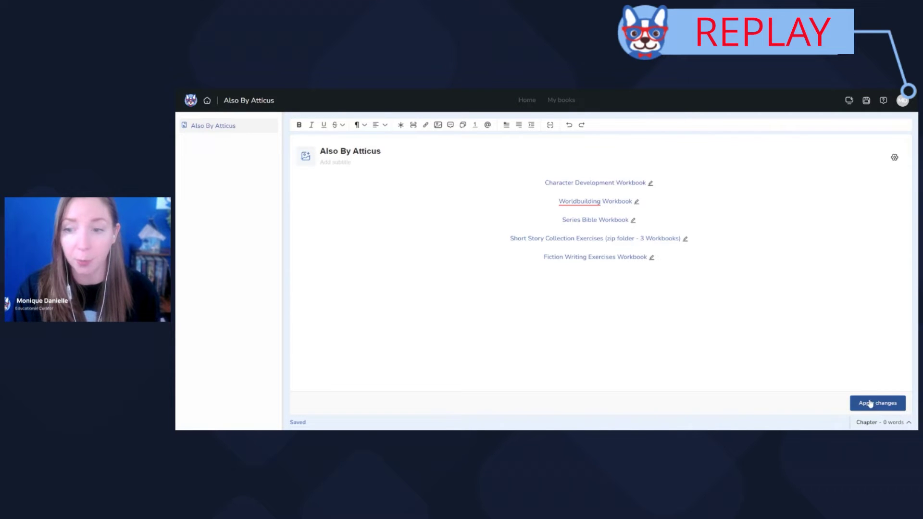
{"action": "left_click", "coordinate": [527, 101]}
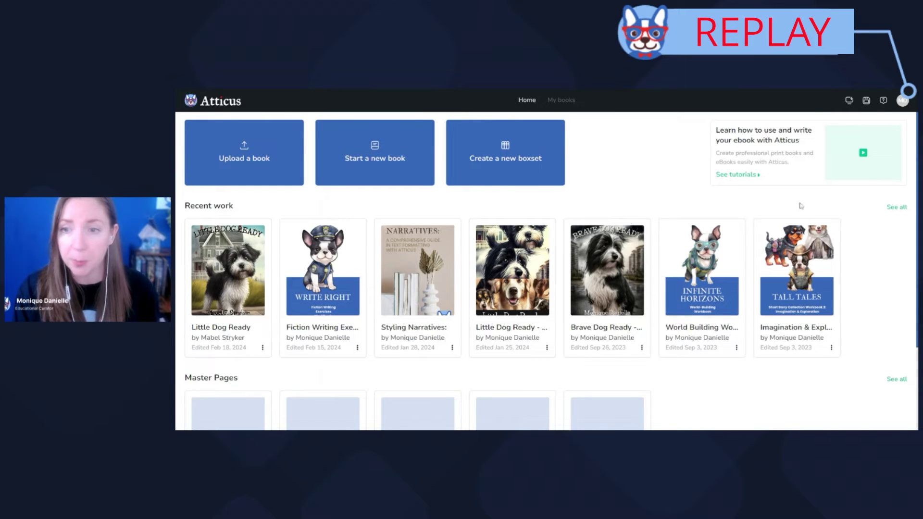
Search the My books library by 'work', then clear the search to show all 18 items.
{"action": "left_click", "coordinate": [571, 101]}
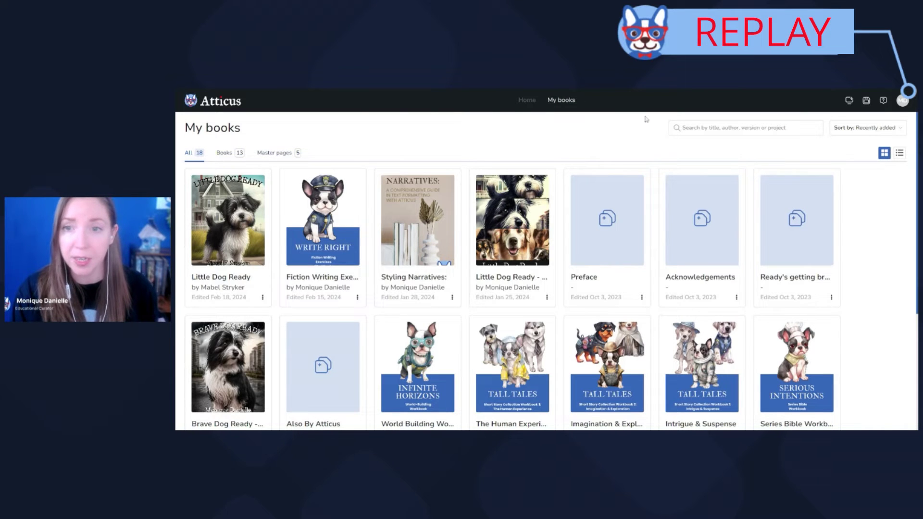
{"action": "left_click", "coordinate": [714, 128]}
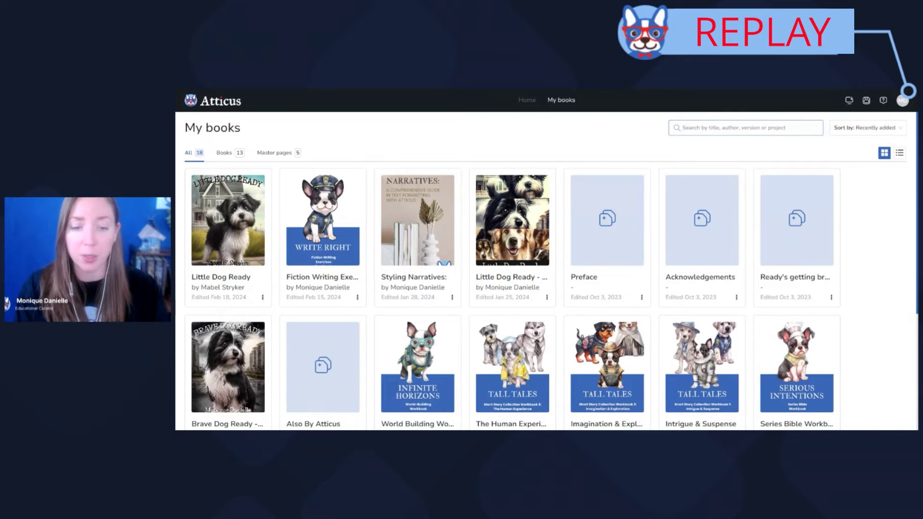
{"action": "type", "text": "wr"}
{"action": "key", "text": "BackSpace"}
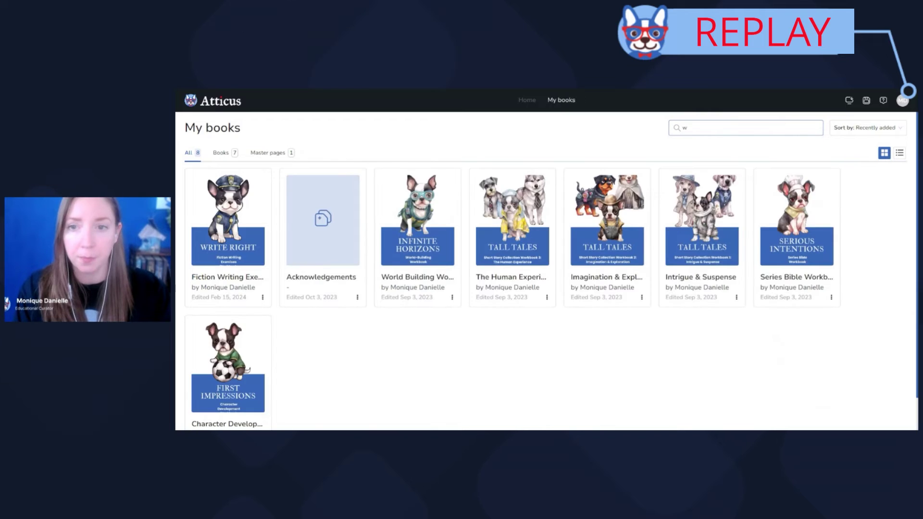
{"action": "type", "text": "ork"}
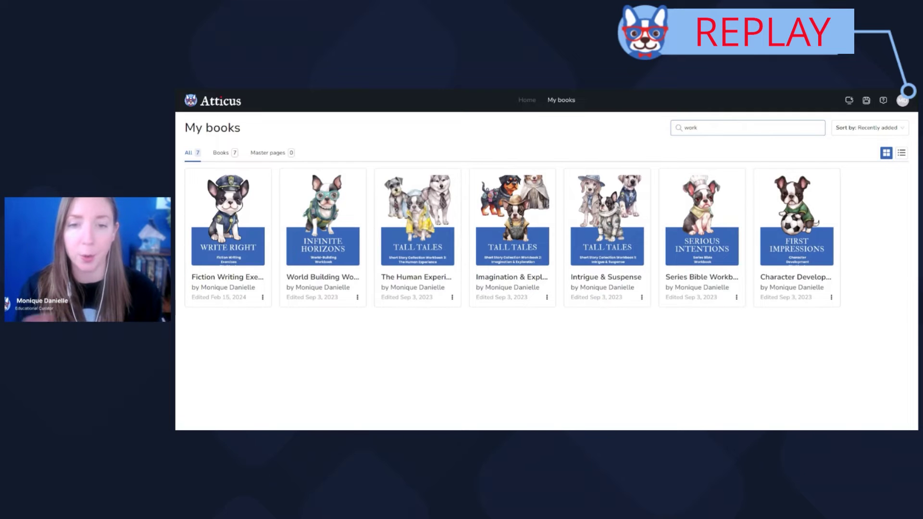
{"action": "key", "text": "BackSpace"}
{"action": "key", "text": "BackSpace"}
{"action": "key", "text": "BackSpace"}
{"action": "key", "text": "BackSpace"}
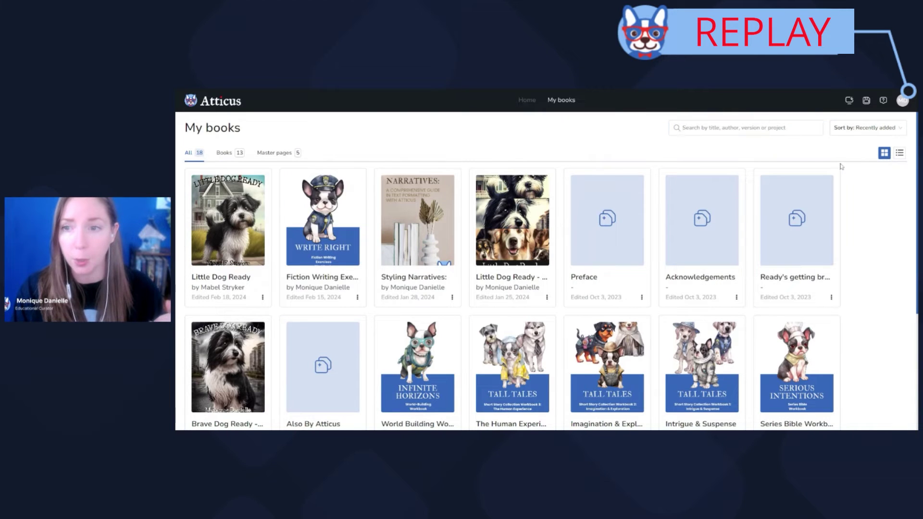
{"action": "left_click", "coordinate": [873, 133]}
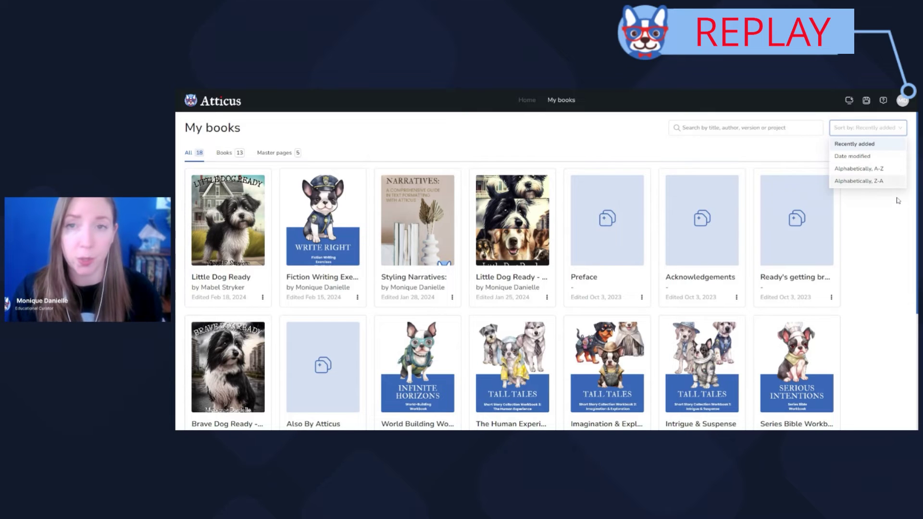
{"action": "left_click", "coordinate": [847, 208]}
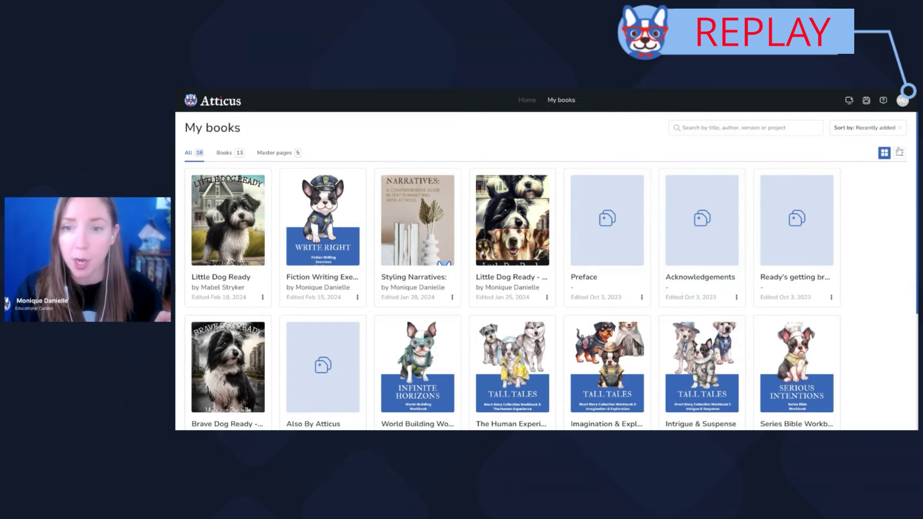
{"action": "left_click", "coordinate": [900, 152]}
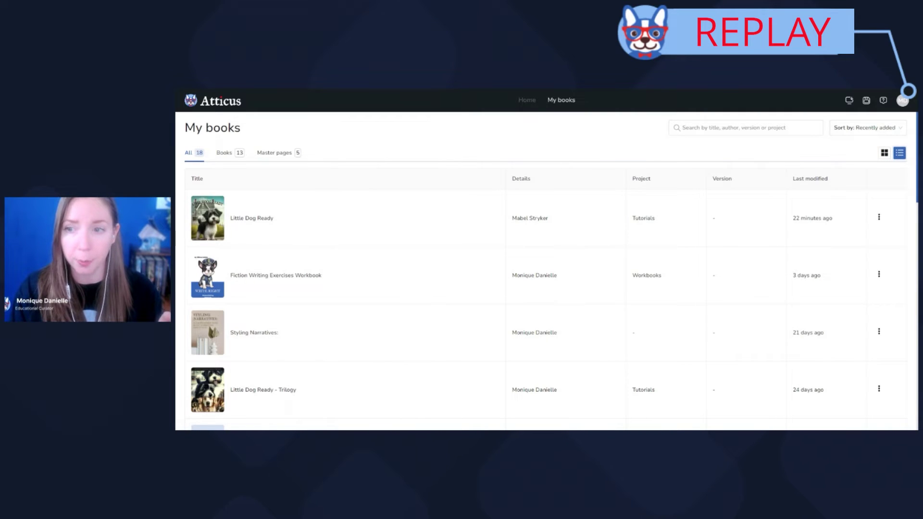
{"action": "left_click", "coordinate": [884, 152]}
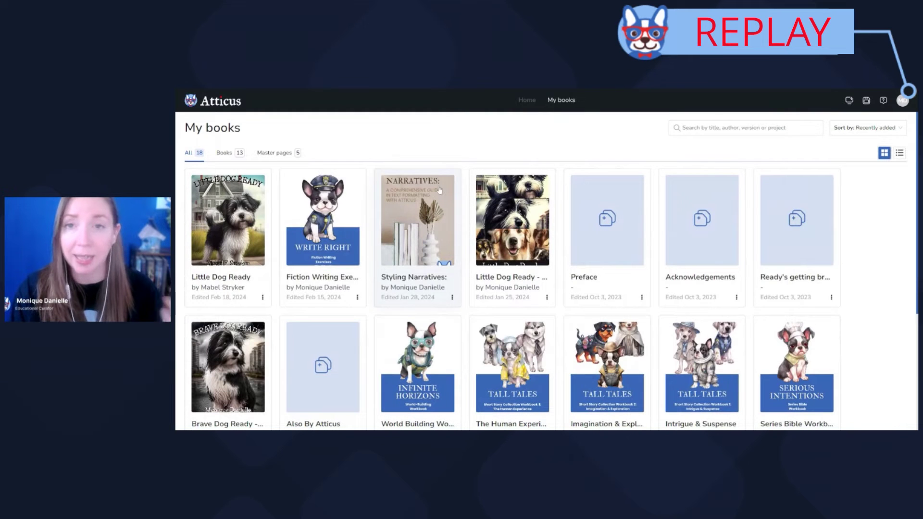
{"action": "left_click", "coordinate": [222, 223]}
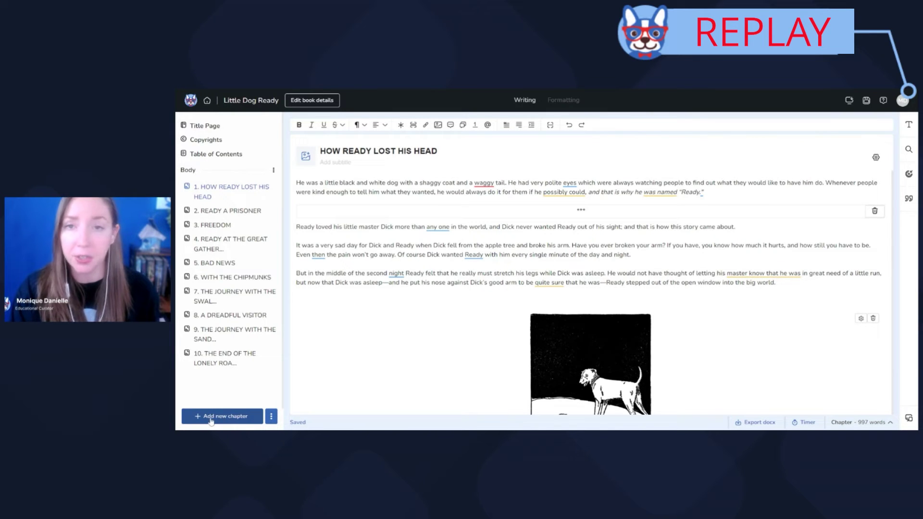
Peek at the page-adding options, then open the Book details page for Little Dog Ready.
{"action": "left_click", "coordinate": [272, 417]}
{"action": "mouse_move", "coordinate": [294, 325]}
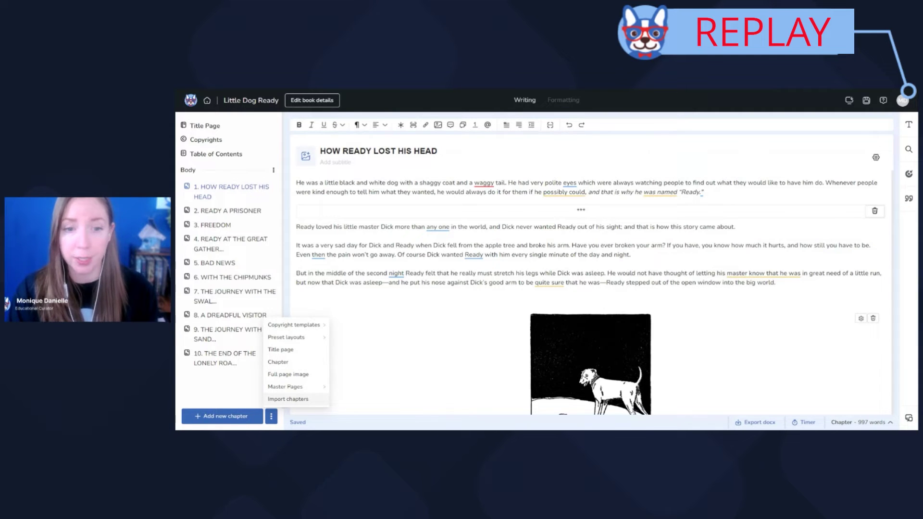
{"action": "left_click", "coordinate": [378, 336]}
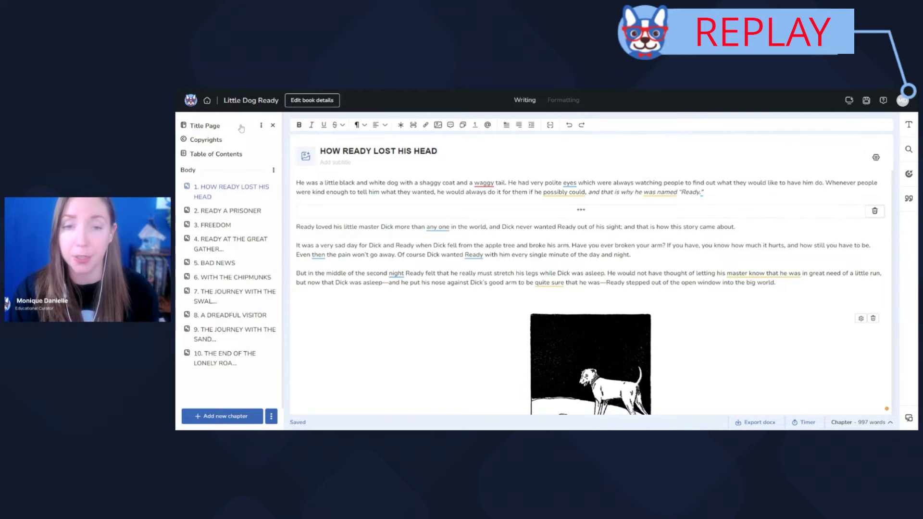
{"action": "left_click", "coordinate": [299, 103]}
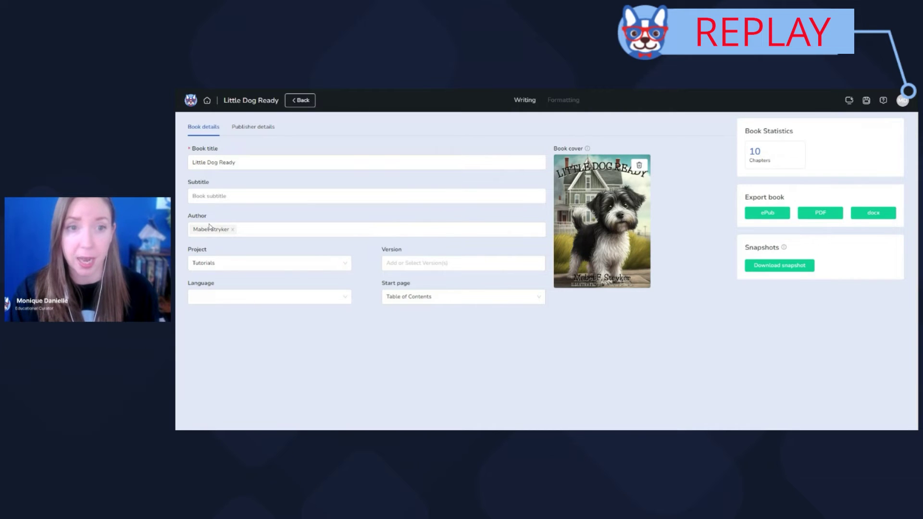
{"action": "left_click", "coordinate": [249, 128]}
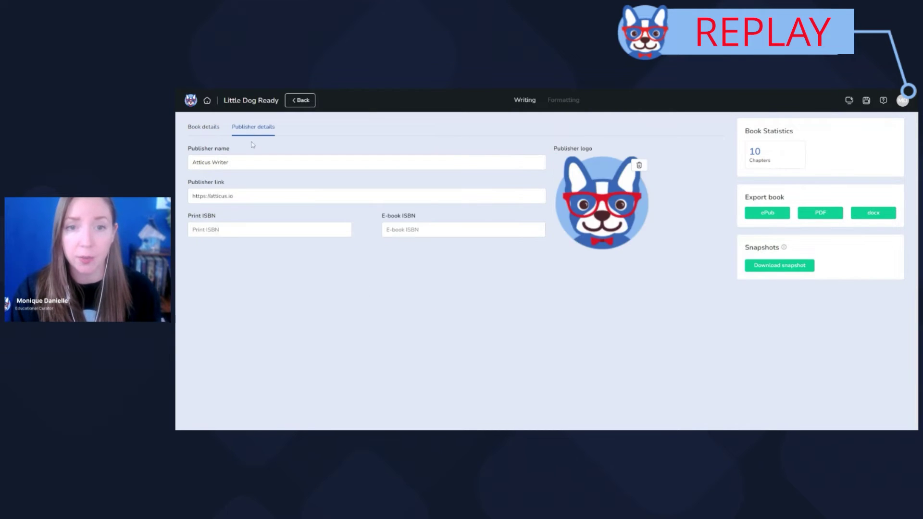
{"action": "left_click", "coordinate": [207, 128]}
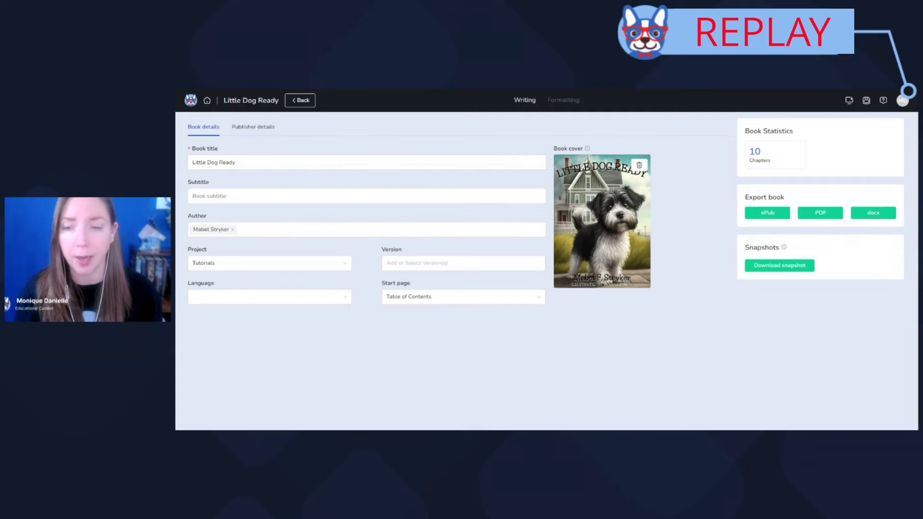
Enter the Writing editor, check the alignment choices, and show the first chapter's display options.
{"action": "left_click", "coordinate": [307, 101]}
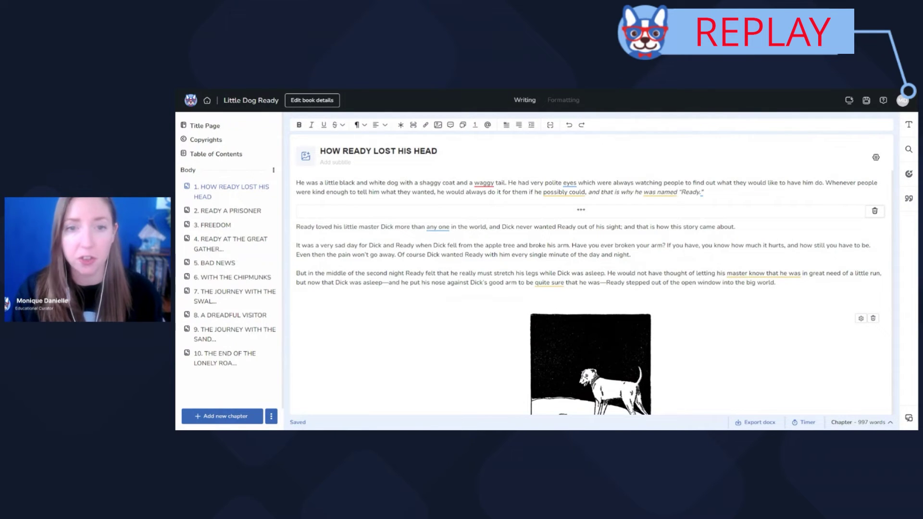
{"action": "left_click", "coordinate": [375, 126]}
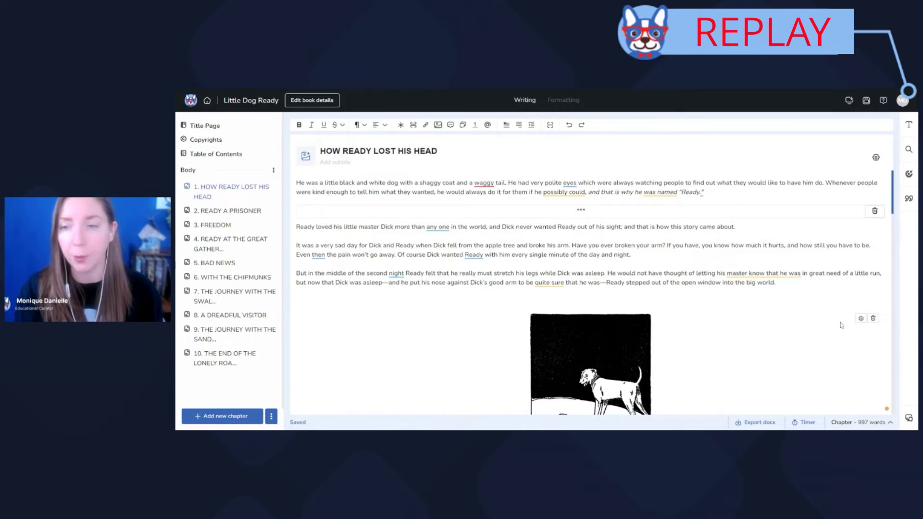
{"action": "left_click", "coordinate": [876, 158]}
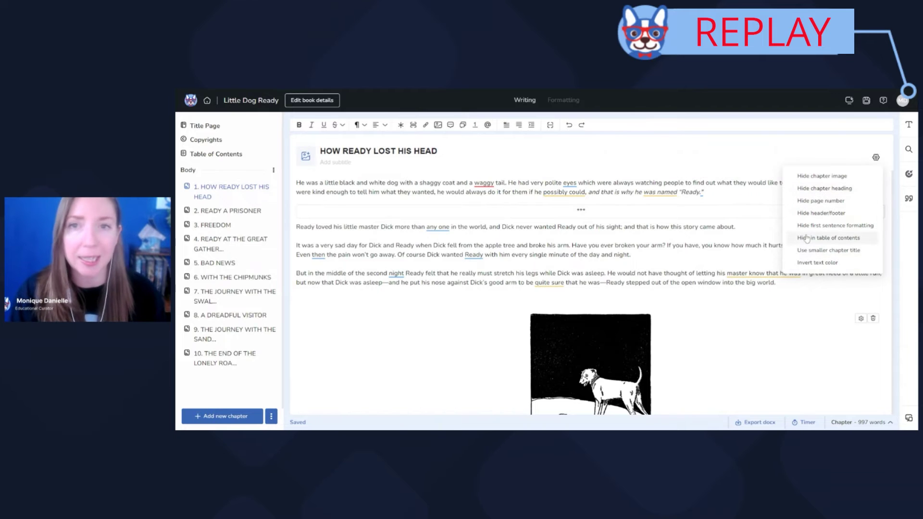
Dismiss the chapter display options dropdown.
{"action": "left_click", "coordinate": [877, 159]}
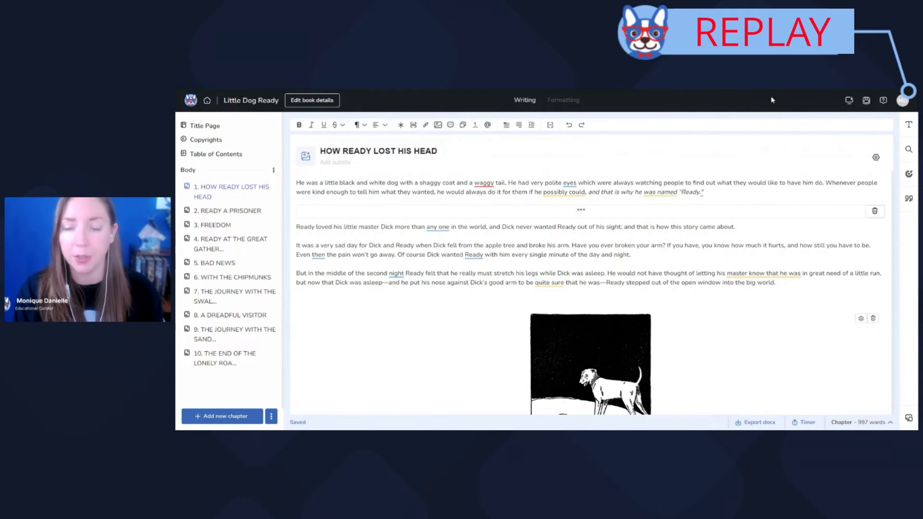
{"action": "mouse_move", "coordinate": [592, 289]}
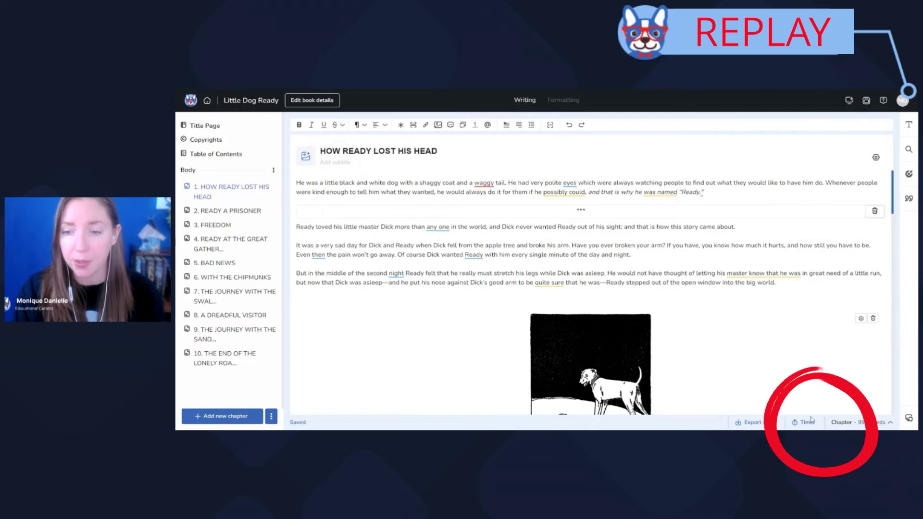
Switch the word count from Chapter to Book (12,090 words), then bring up the editor's font and spacing settings.
{"action": "left_click", "coordinate": [859, 423]}
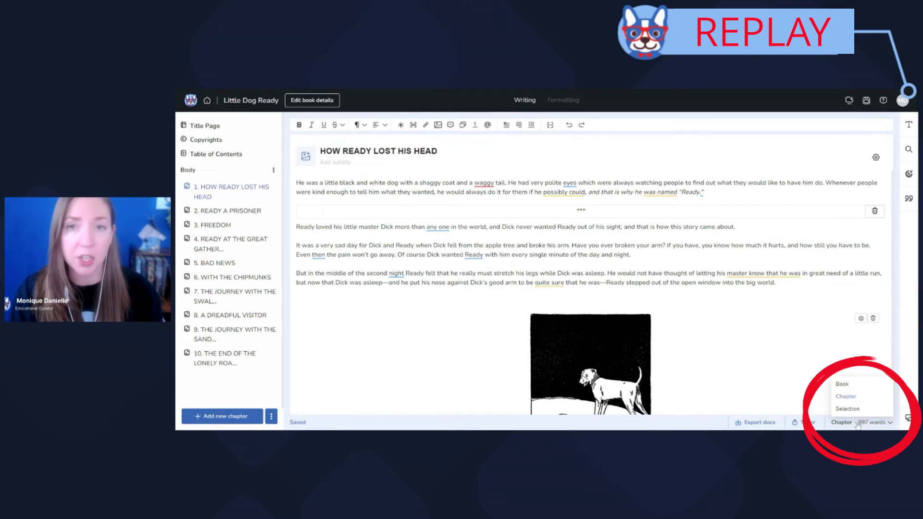
{"action": "left_click", "coordinate": [850, 384]}
{"action": "left_click", "coordinate": [866, 425]}
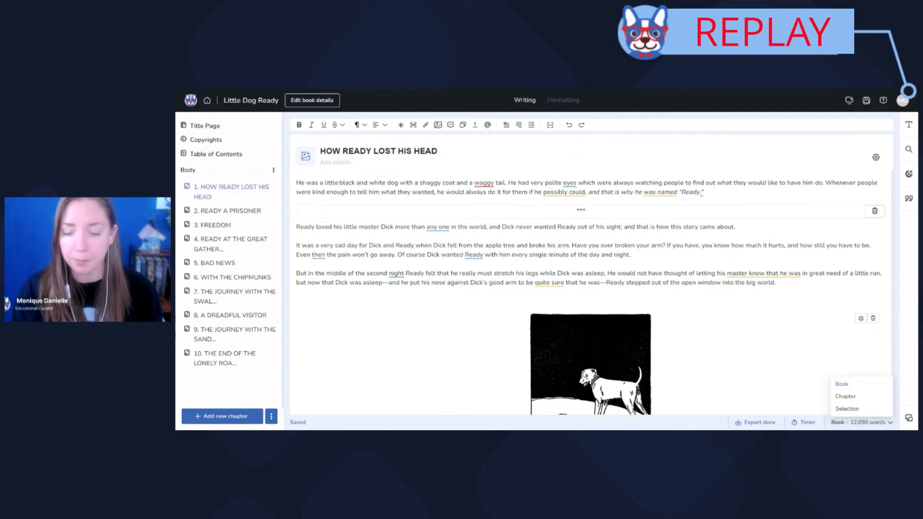
{"action": "left_click", "coordinate": [886, 409]}
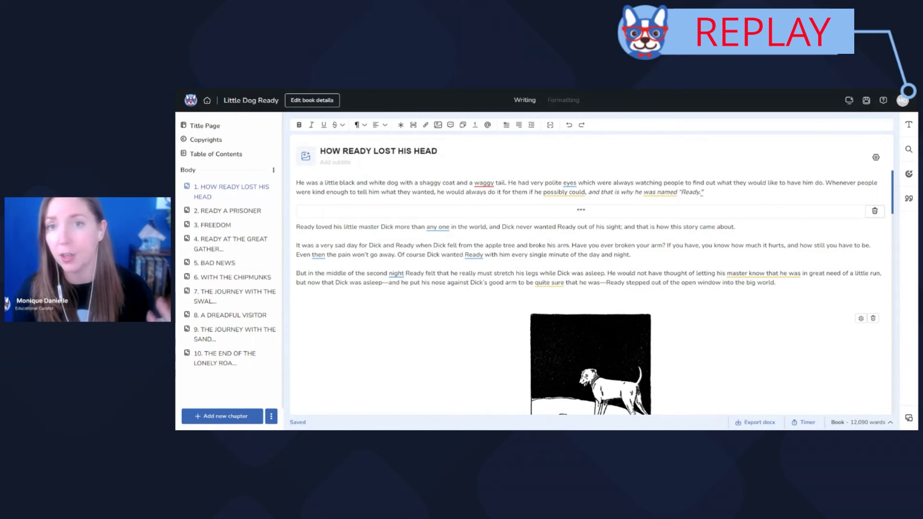
{"action": "left_click", "coordinate": [862, 424]}
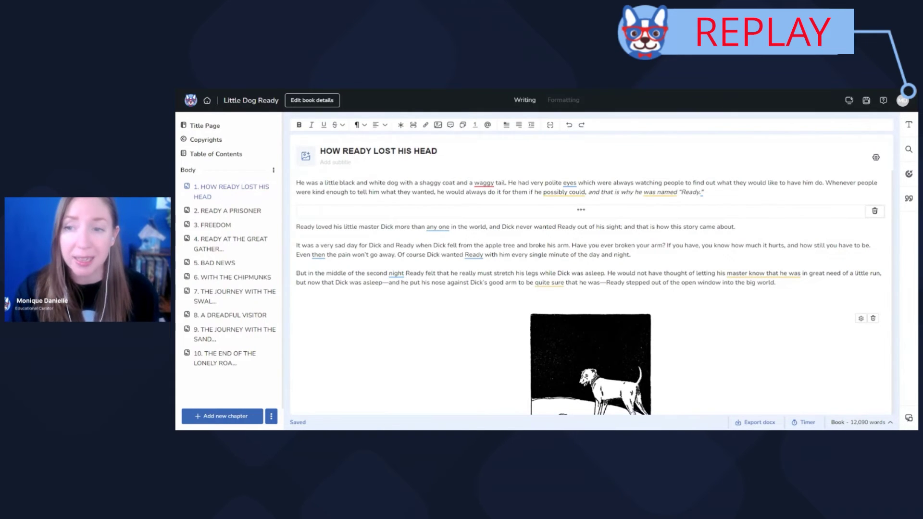
{"action": "left_click", "coordinate": [909, 125]}
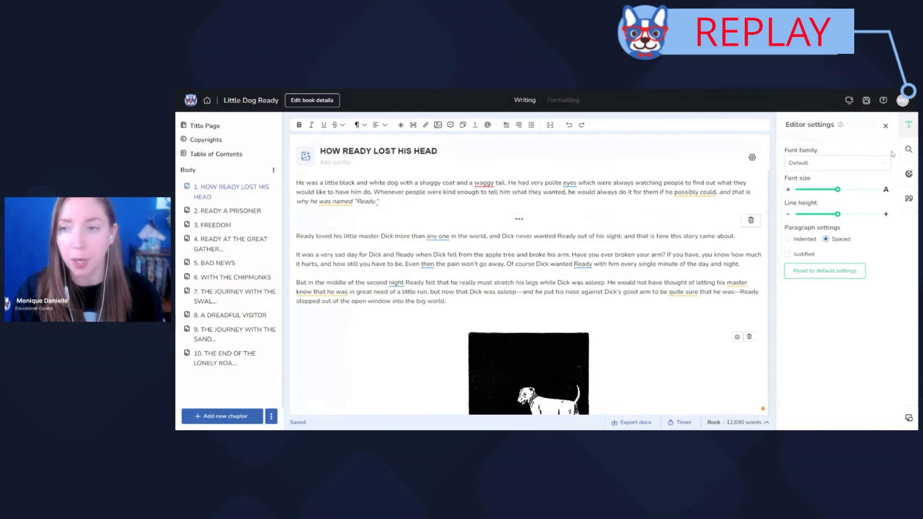
Cycle through Find and replace, Goals with the Writing habit tab, then Smart quotes and its Inconsistencies check.
{"action": "left_click", "coordinate": [907, 150]}
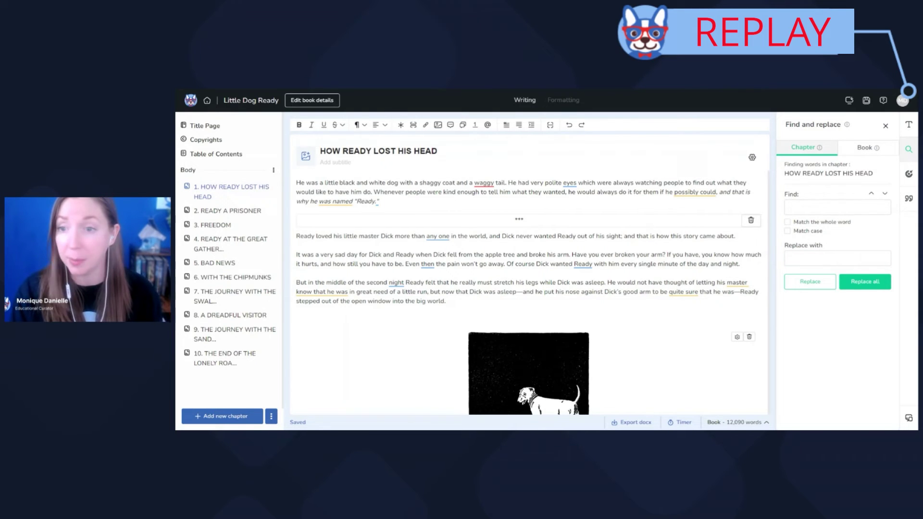
{"action": "left_click", "coordinate": [909, 174]}
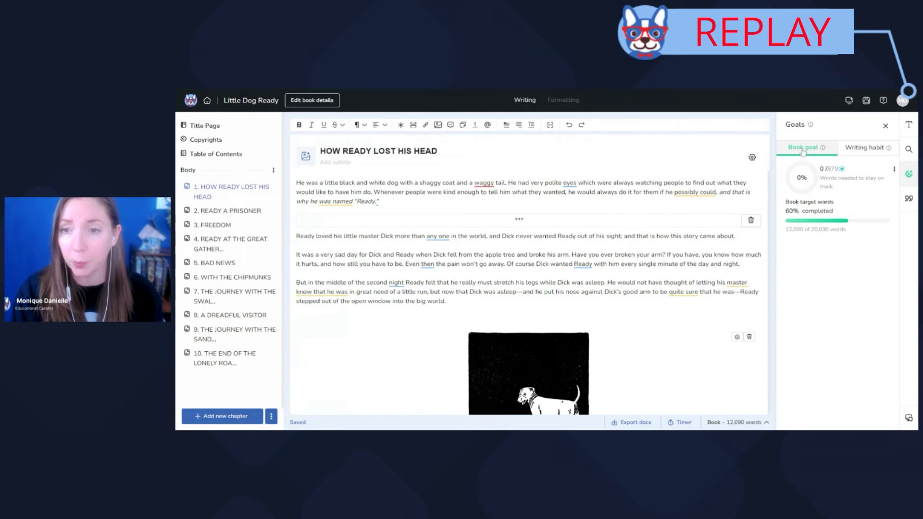
{"action": "left_click", "coordinate": [851, 150]}
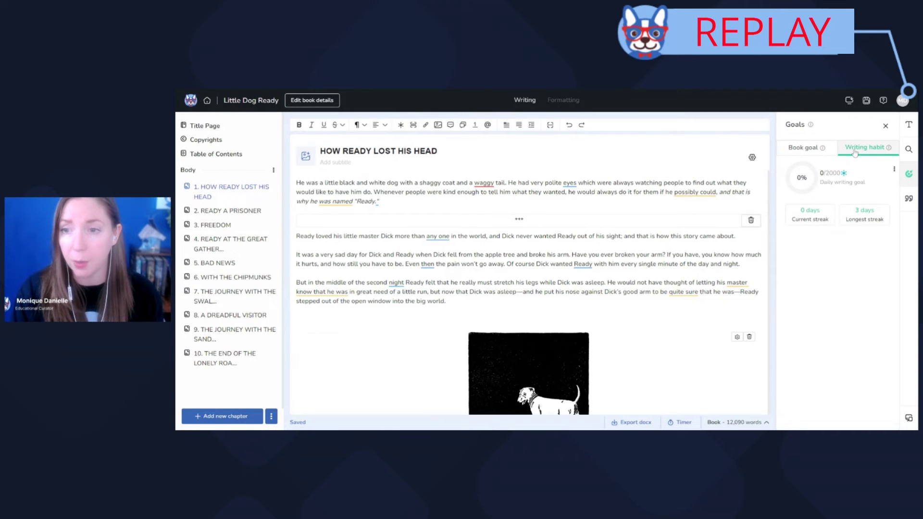
{"action": "left_click", "coordinate": [908, 199]}
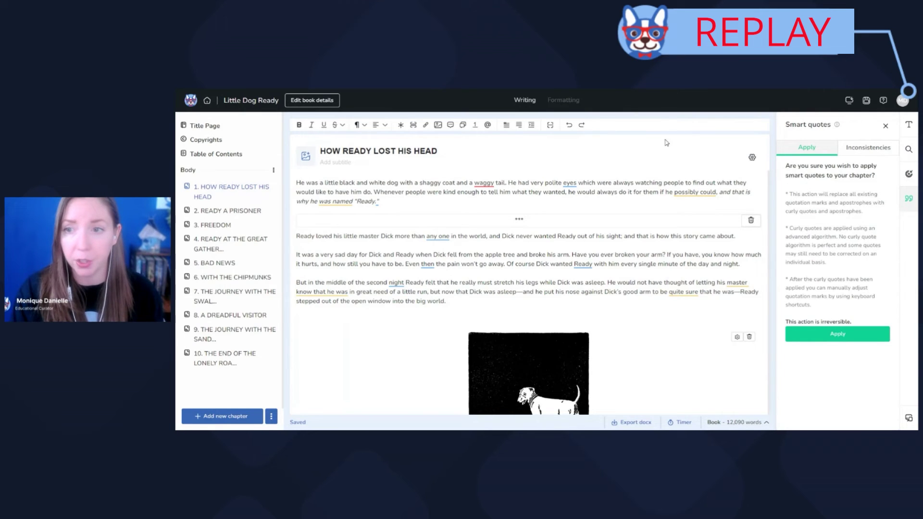
{"action": "left_click", "coordinate": [855, 148]}
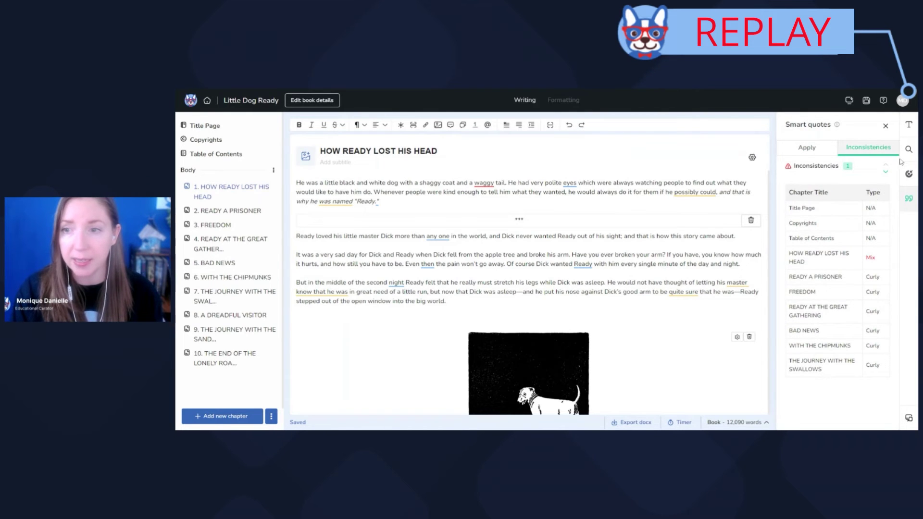
Return to the Apply tab and close the Smart quotes panel.
{"action": "left_click", "coordinate": [804, 149]}
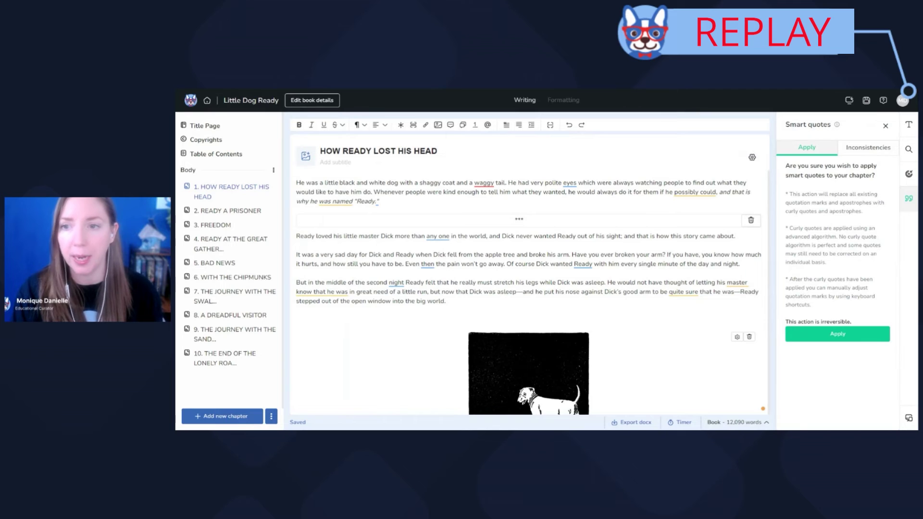
{"action": "left_click", "coordinate": [886, 126]}
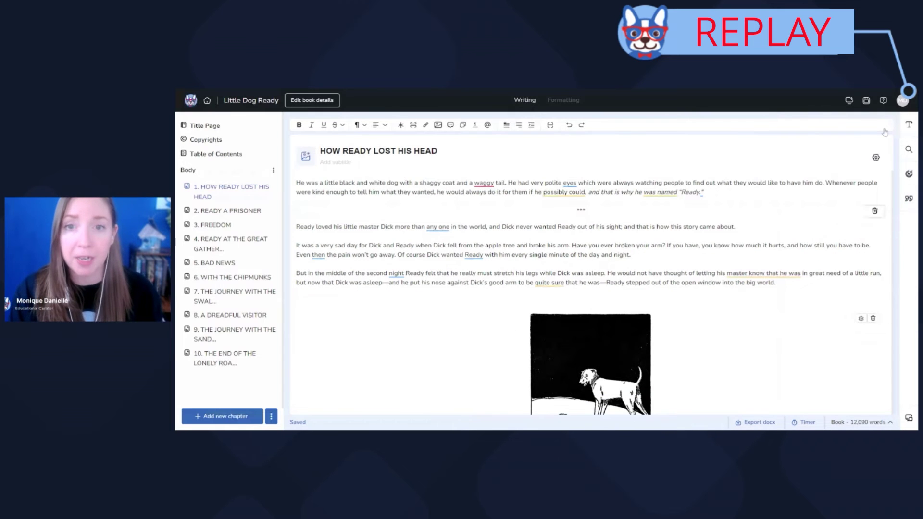
{"action": "left_click", "coordinate": [908, 420]}
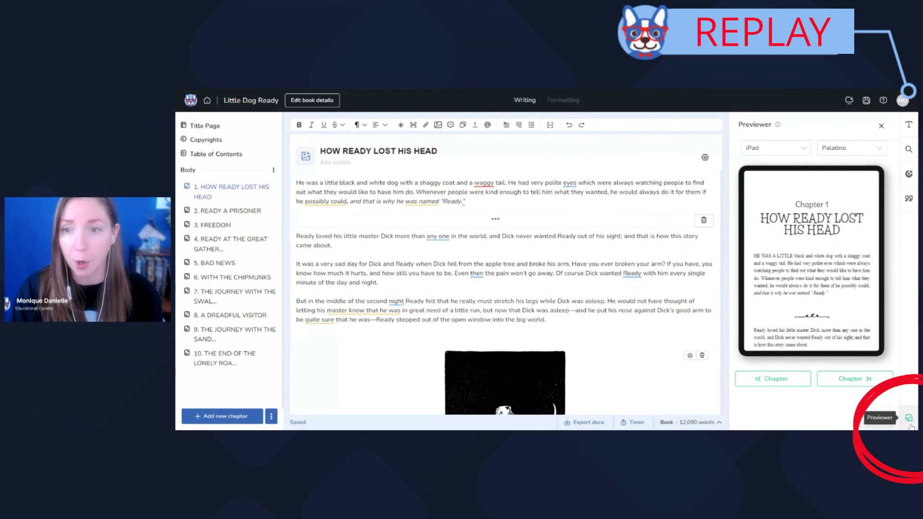
{"action": "left_click", "coordinate": [764, 149]}
{"action": "left_click", "coordinate": [760, 166]}
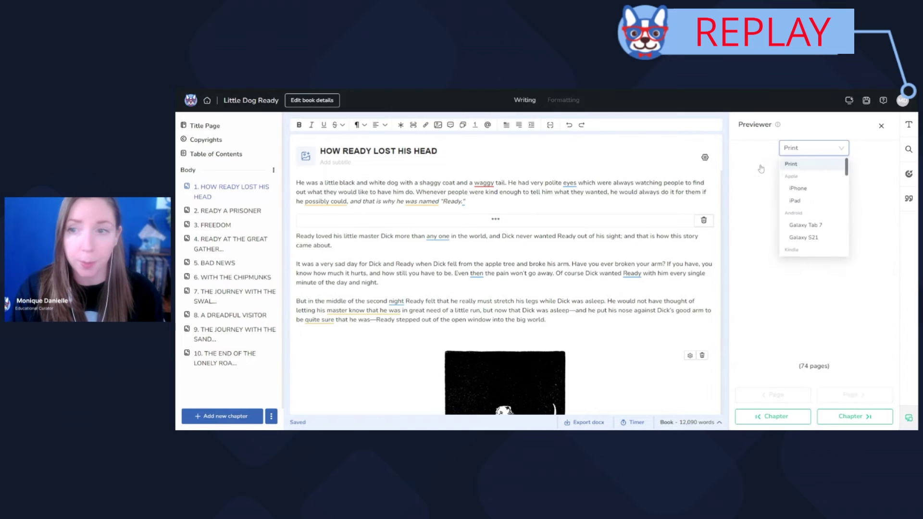
{"action": "left_click", "coordinate": [791, 150]}
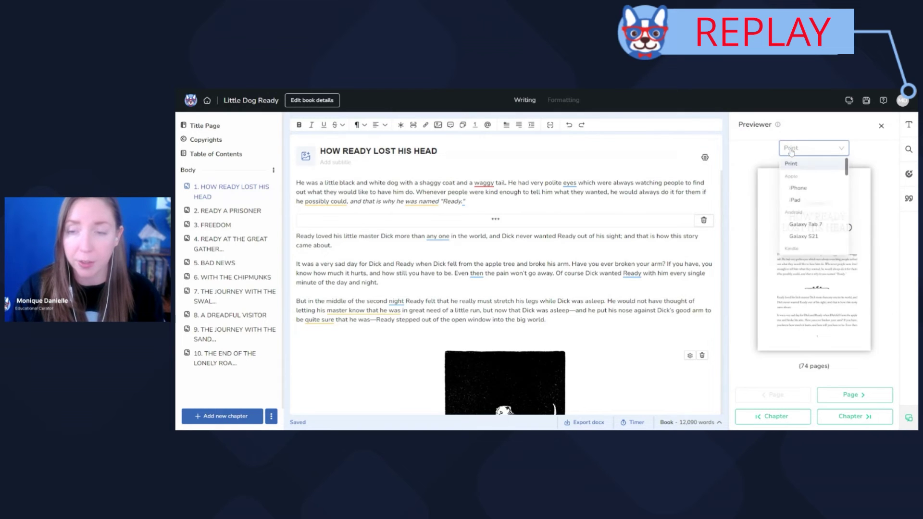
{"action": "left_click", "coordinate": [797, 202]}
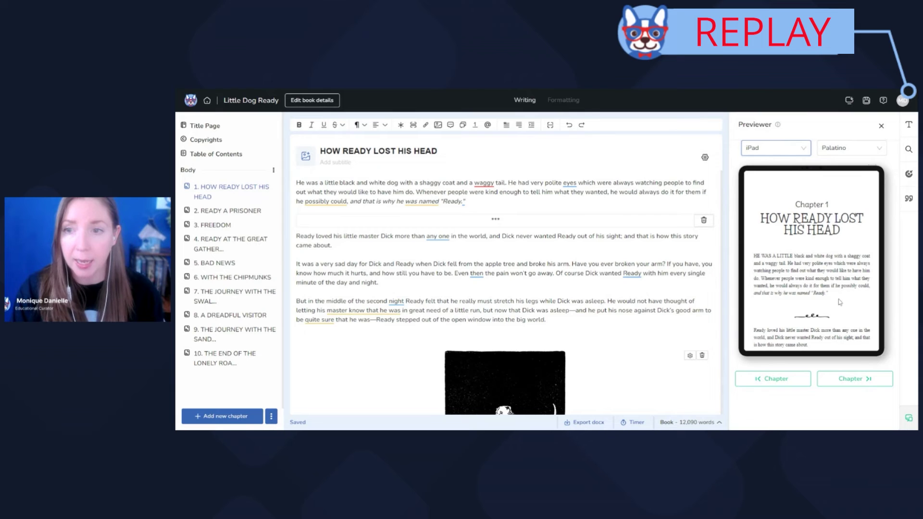
{"action": "left_click", "coordinate": [881, 127]}
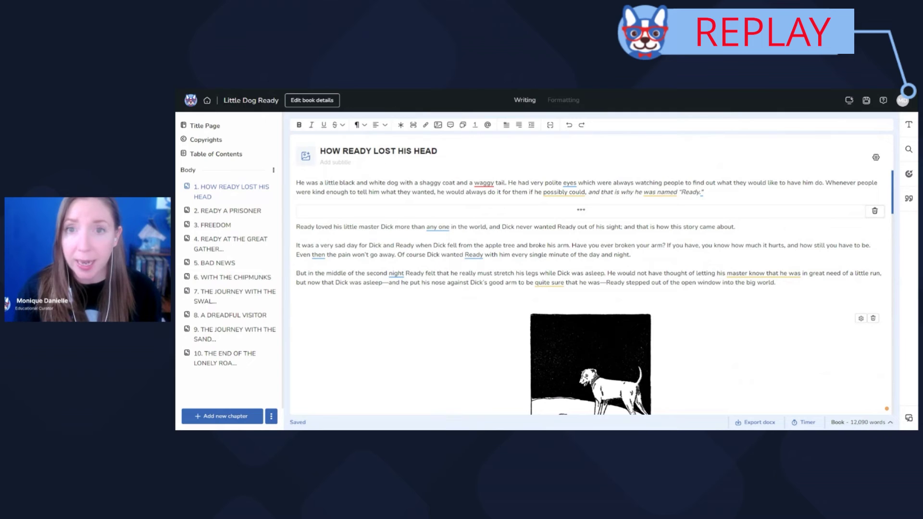
Go to Formatting and start editing the Bonkers - LDR Trilogy theme from its card menu.
{"action": "left_click", "coordinate": [562, 102]}
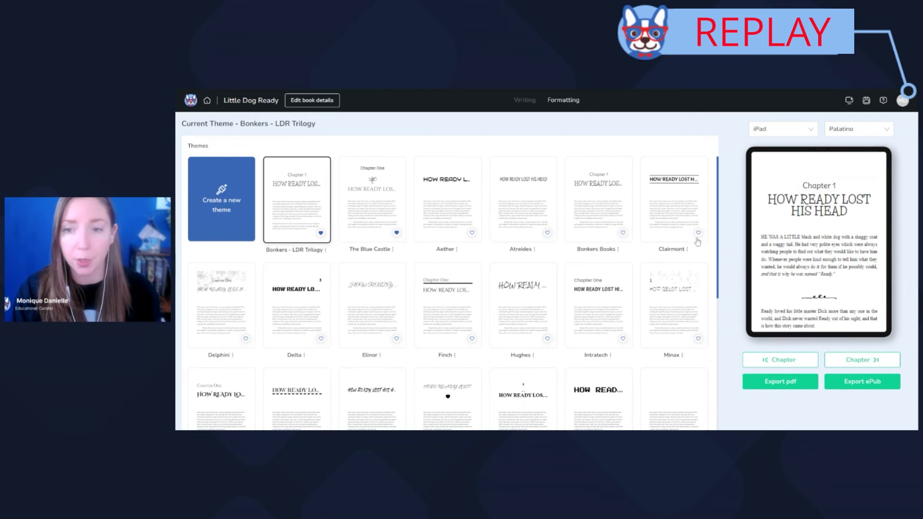
{"action": "scroll", "coordinate": [717, 245], "scroll_direction": "down", "scroll_amount": 2}
{"action": "scroll", "coordinate": [718, 245], "scroll_direction": "down", "scroll_amount": 2}
{"action": "scroll", "coordinate": [721, 244], "scroll_direction": "up", "scroll_amount": 5}
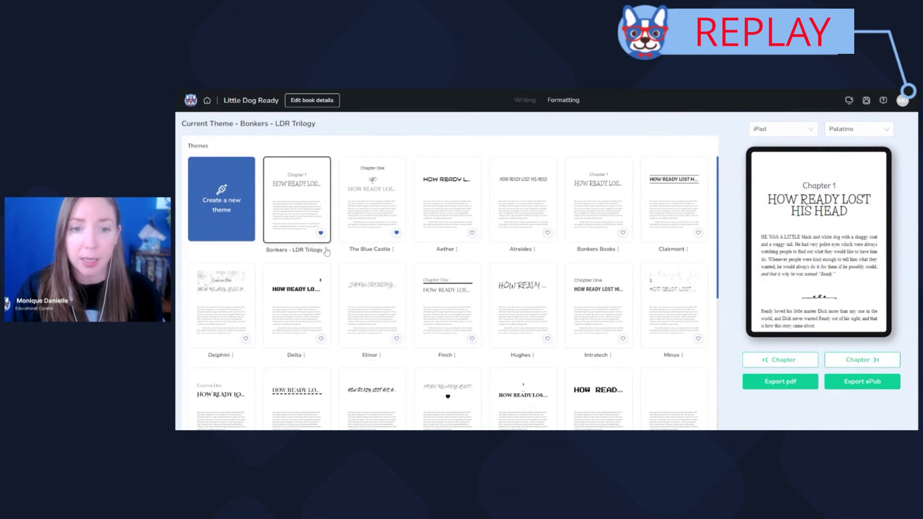
{"action": "left_click", "coordinate": [325, 250]}
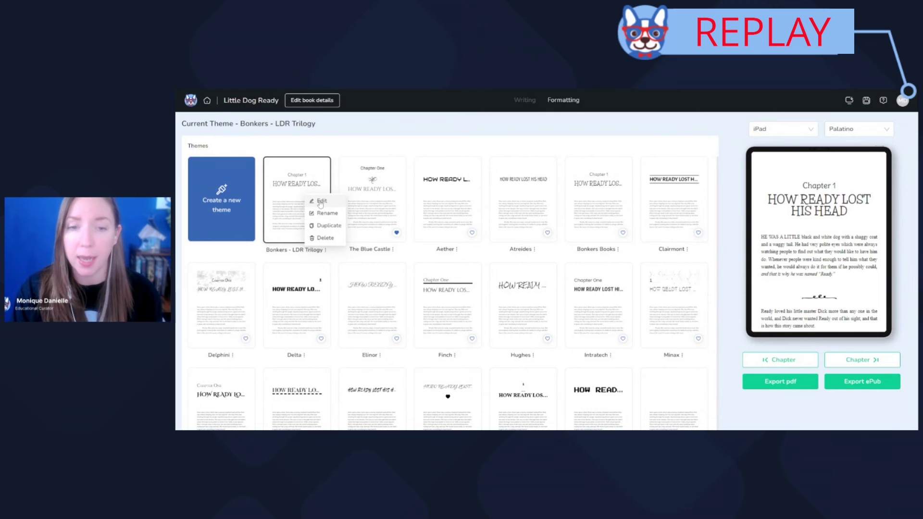
{"action": "left_click", "coordinate": [321, 203]}
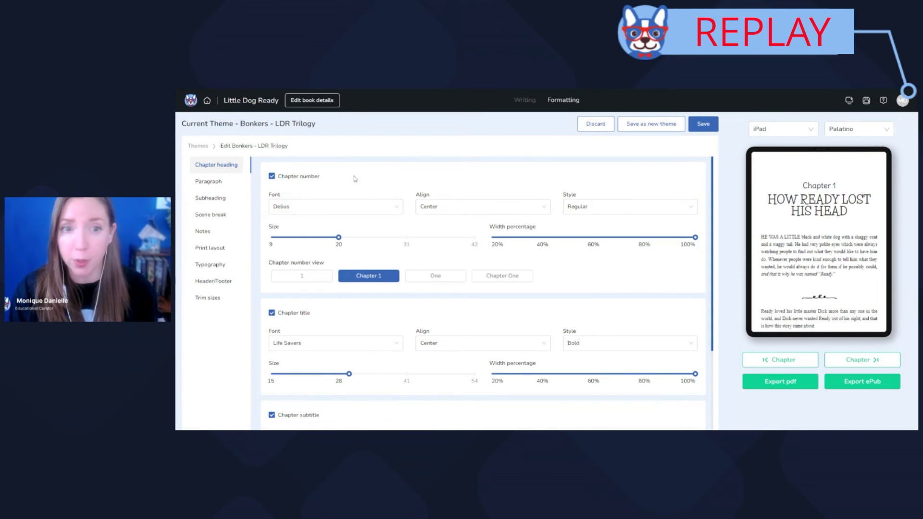
Uncheck Chapter number, enable Chapter image, and place the ornament Below Subtitle.
{"action": "left_click", "coordinate": [272, 176]}
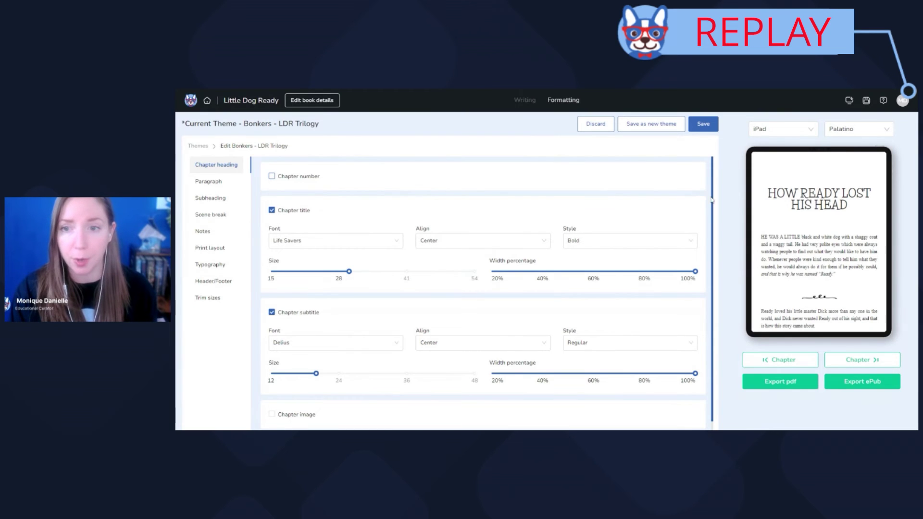
{"action": "scroll", "coordinate": [714, 201], "scroll_direction": "down", "scroll_amount": 1}
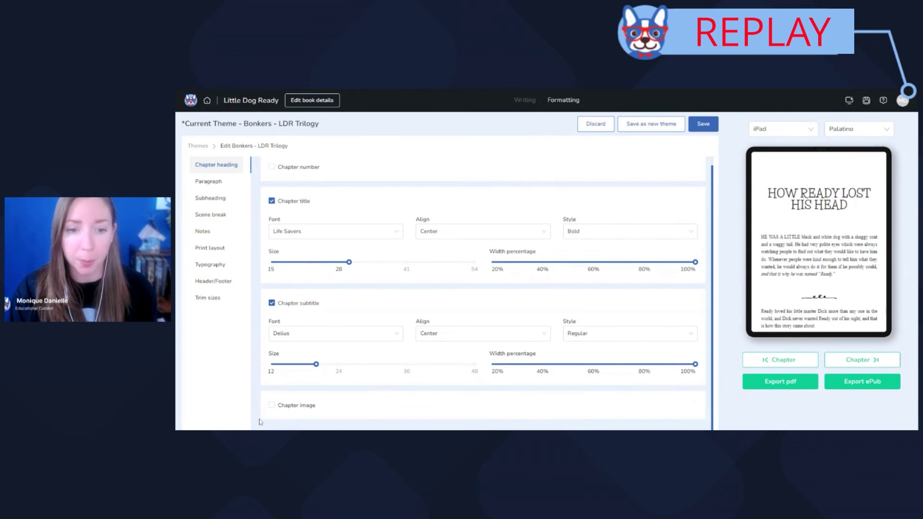
{"action": "left_click", "coordinate": [272, 405]}
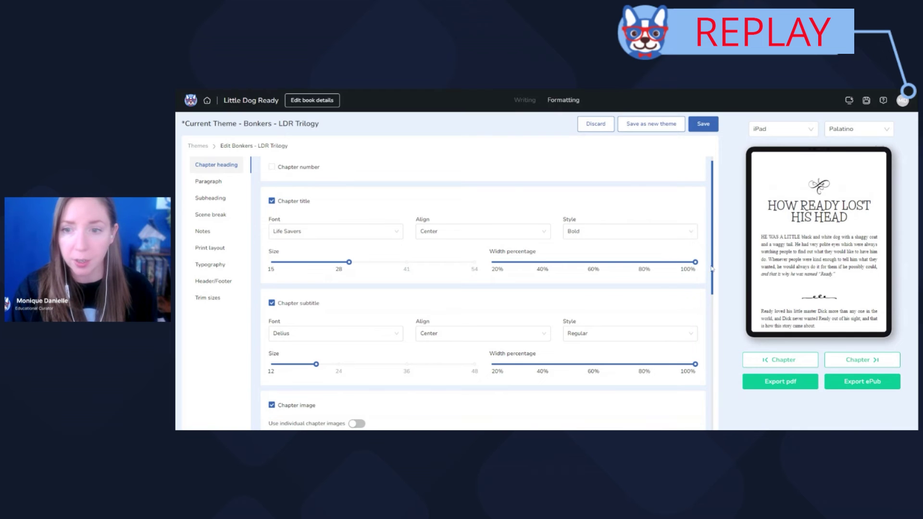
{"action": "left_click_drag", "start_coordinate": [712, 269], "coordinate": [712, 390]}
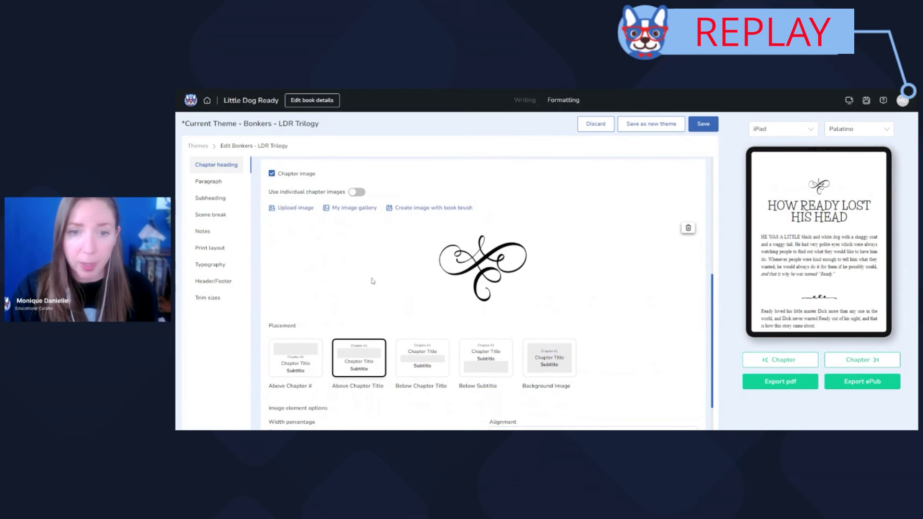
{"action": "left_click", "coordinate": [469, 355]}
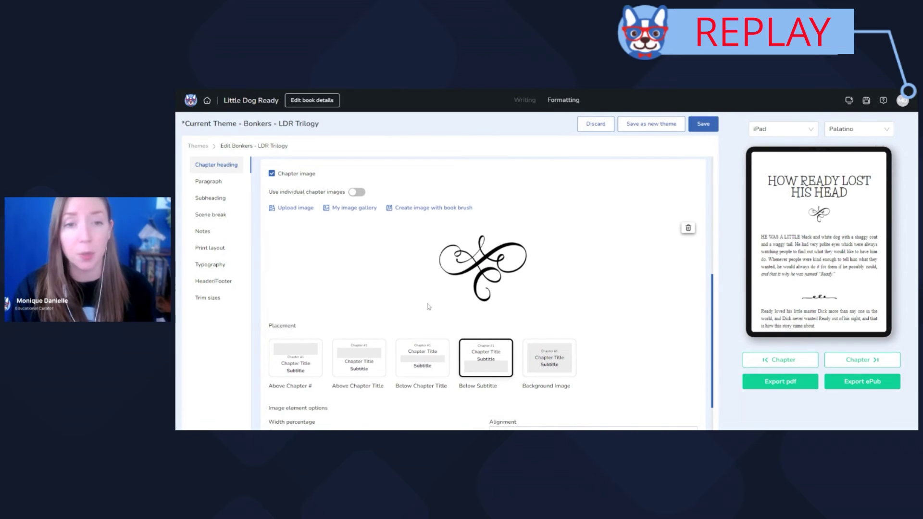
View the Paragraph, Subheading and Scene break settings, ending on Notes footnote placement.
{"action": "left_click", "coordinate": [213, 185]}
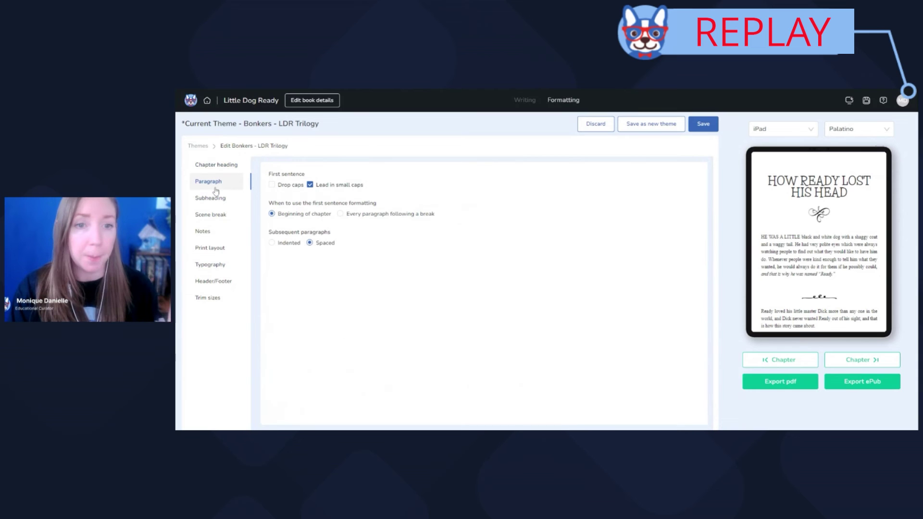
{"action": "left_click", "coordinate": [209, 199]}
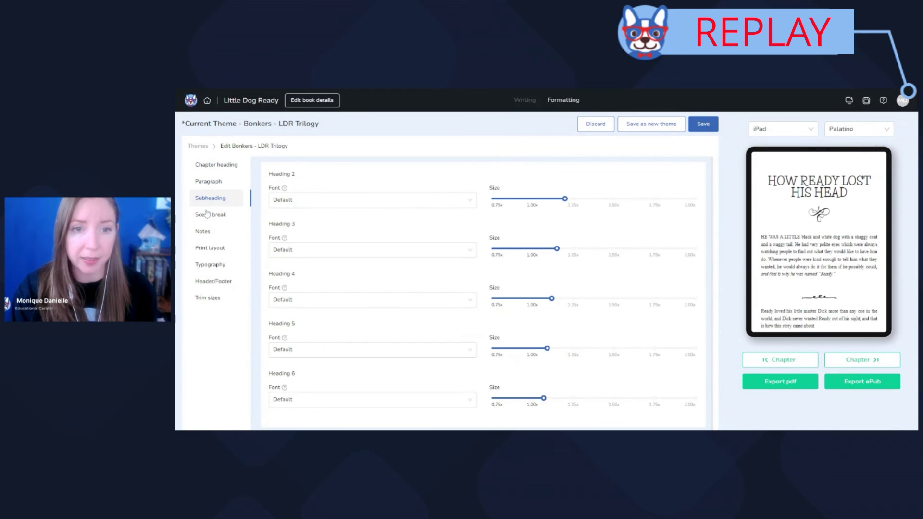
{"action": "left_click", "coordinate": [205, 218]}
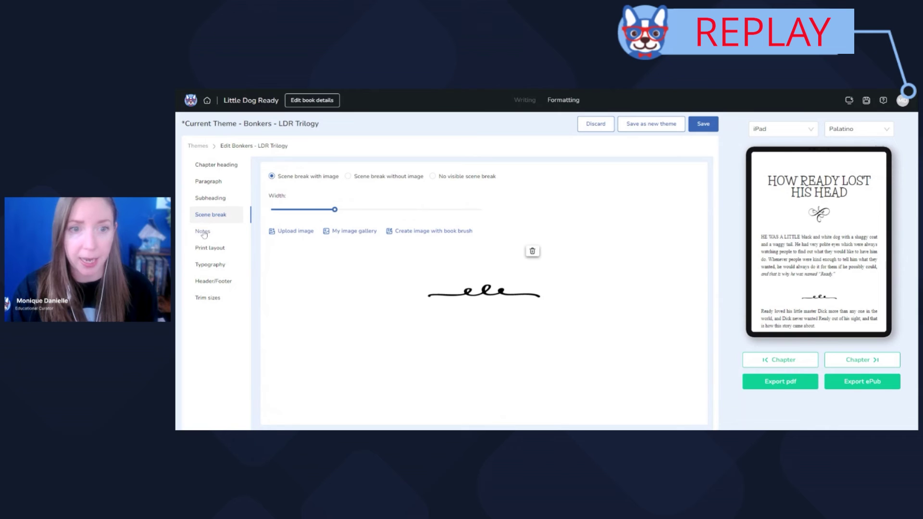
{"action": "left_click", "coordinate": [203, 233]}
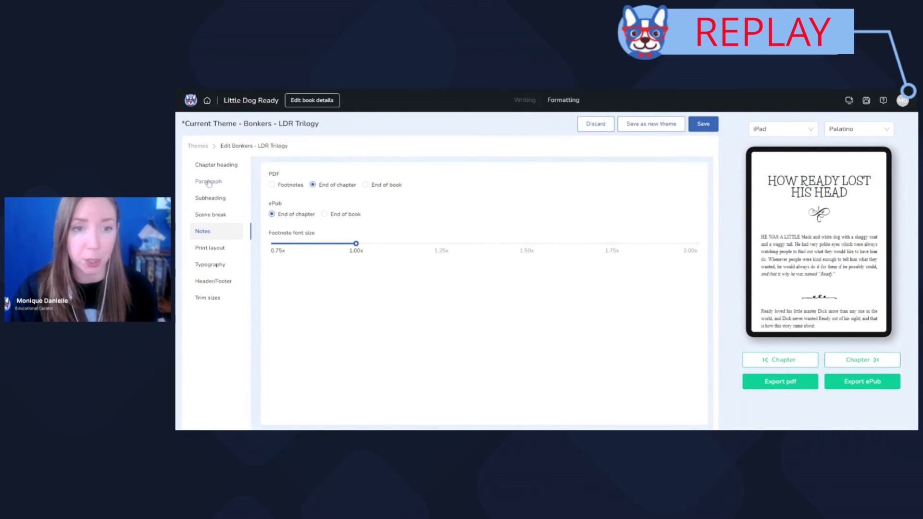
View the Print layout margins, indents and alignment, then the Typography font settings.
{"action": "left_click", "coordinate": [210, 250]}
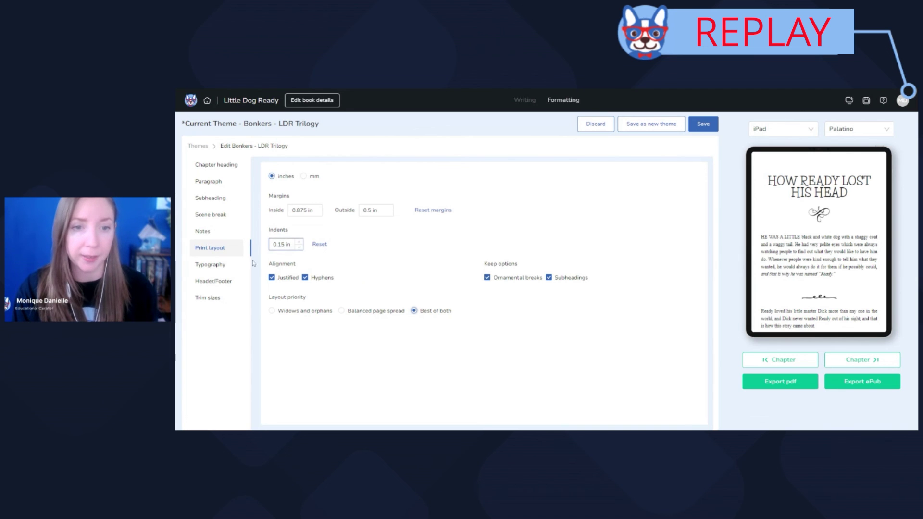
{"action": "left_click", "coordinate": [208, 267]}
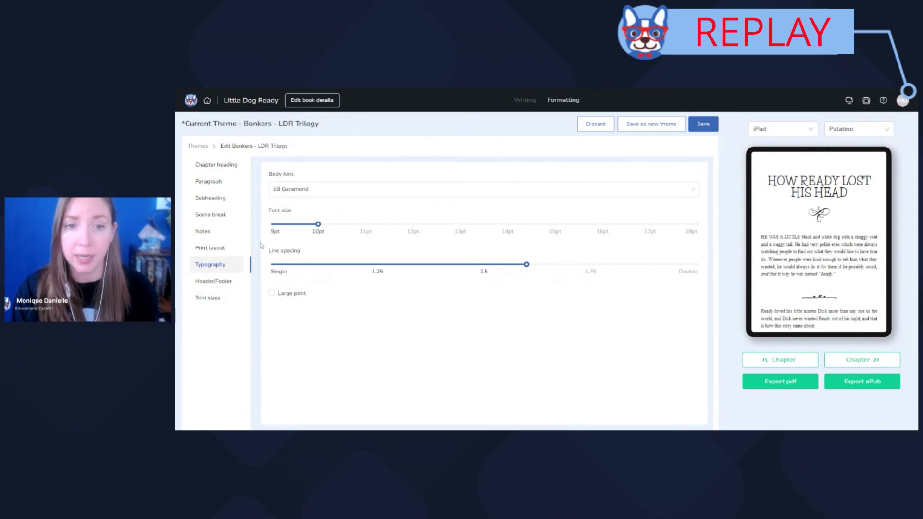
View Header/Footer settings, browse the layout carousel, then show Trim sizes.
{"action": "left_click", "coordinate": [220, 286]}
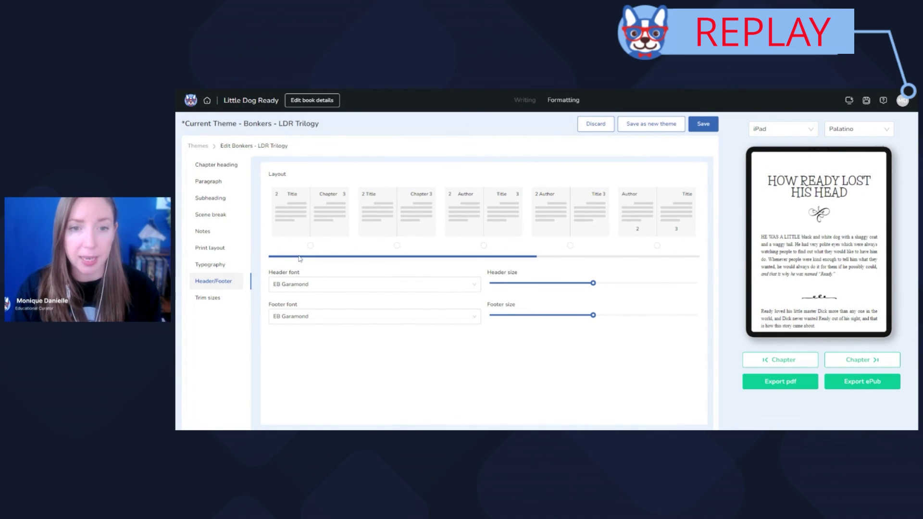
{"action": "mouse_move", "coordinate": [300, 259]}
{"action": "left_mouse_down"}
{"action": "mouse_move", "coordinate": [377, 253]}
{"action": "mouse_move", "coordinate": [423, 275]}
{"action": "left_mouse_up"}
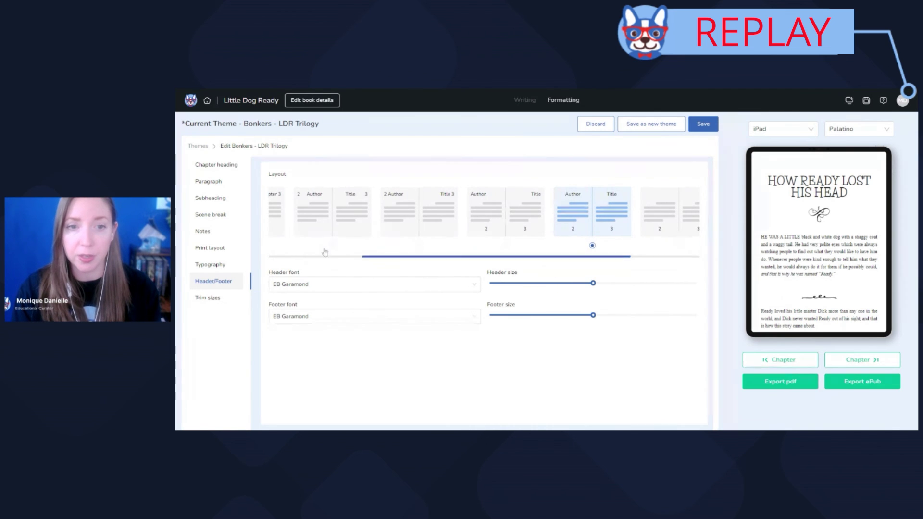
{"action": "left_click", "coordinate": [206, 300]}
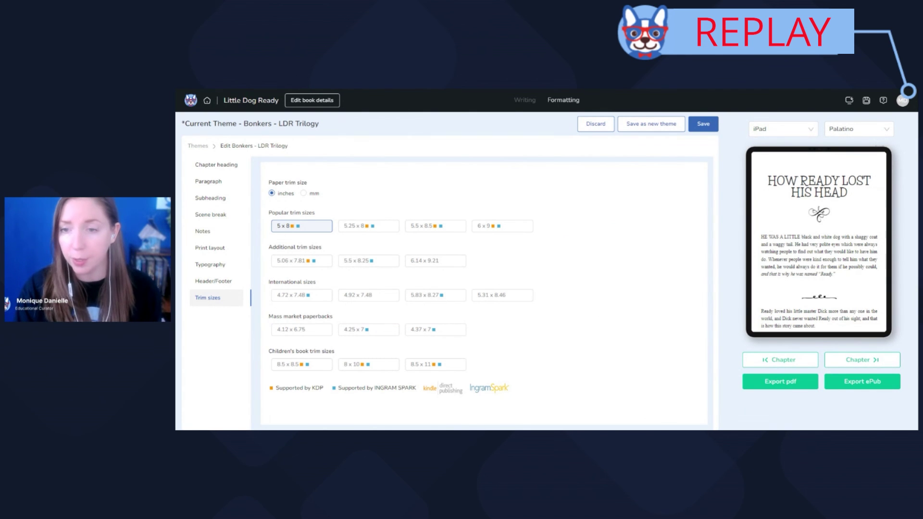
Switch the preview device to Print to show the book as a printed page.
{"action": "left_click", "coordinate": [780, 130]}
{"action": "left_click", "coordinate": [771, 146]}
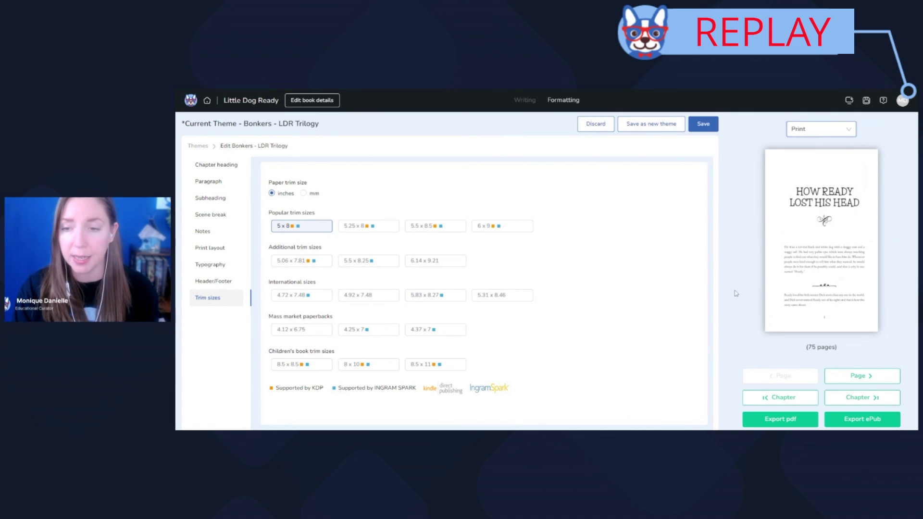
Advance the print preview two pages, then two chapters to the FREEDOM chapter opening.
{"action": "left_click", "coordinate": [856, 381]}
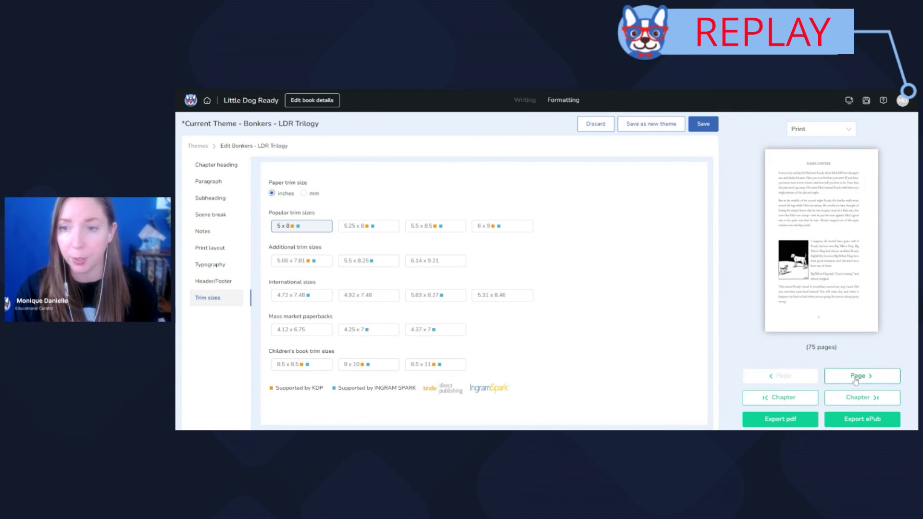
{"action": "left_click", "coordinate": [856, 379]}
{"action": "left_click", "coordinate": [852, 398]}
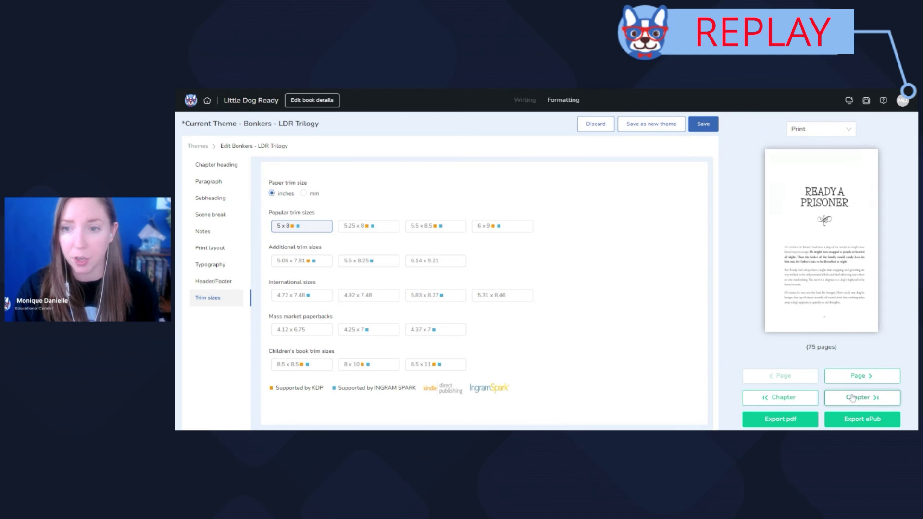
{"action": "left_click", "coordinate": [851, 398]}
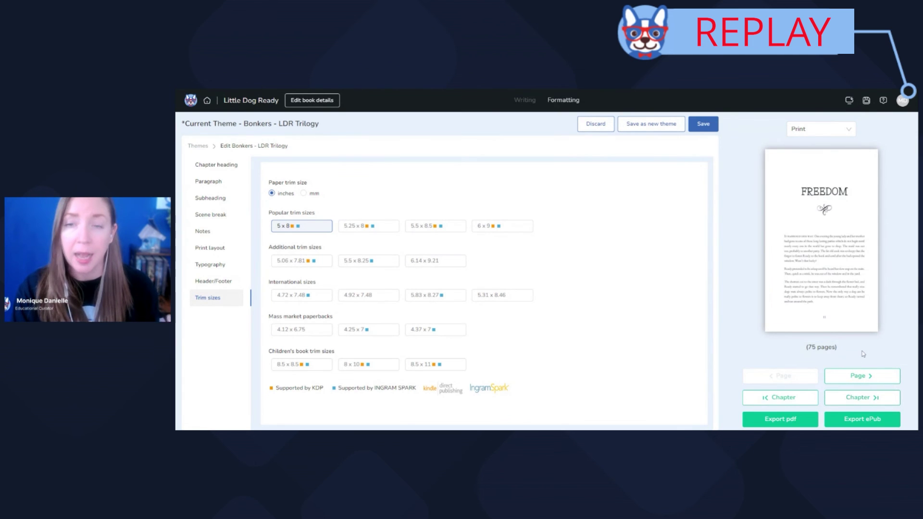